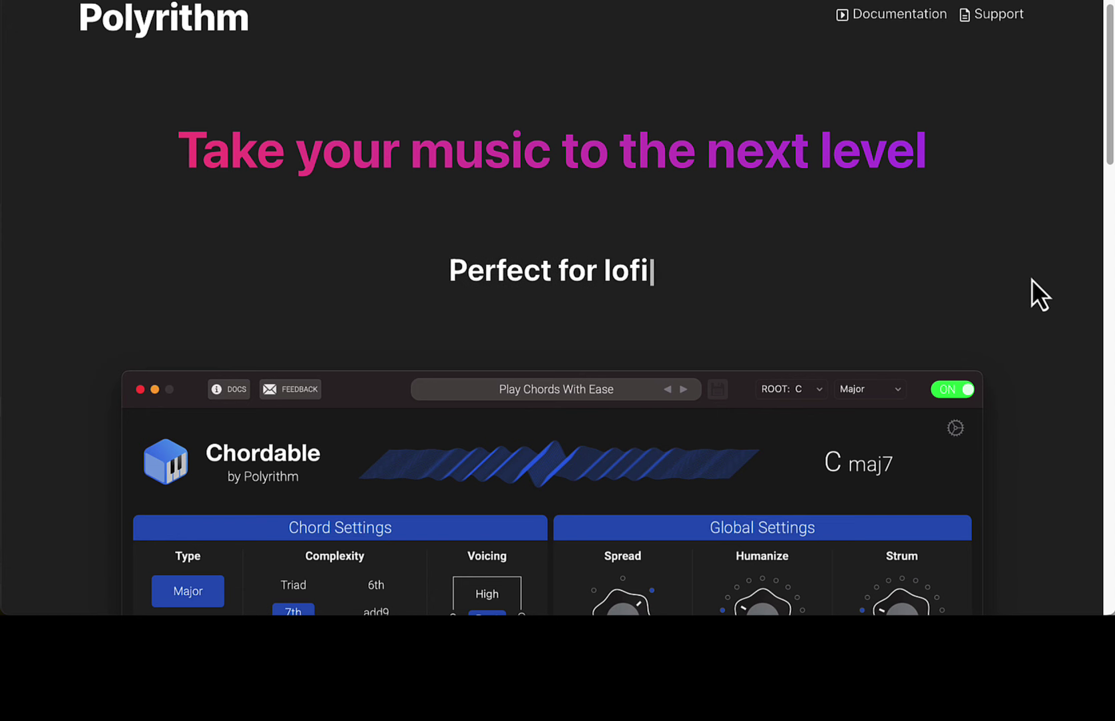
Step: Read down the Polyrithm Features list, then bring forward Chordable showing Smooth Operator on F maj7
scroll(1032, 278, down, 3)
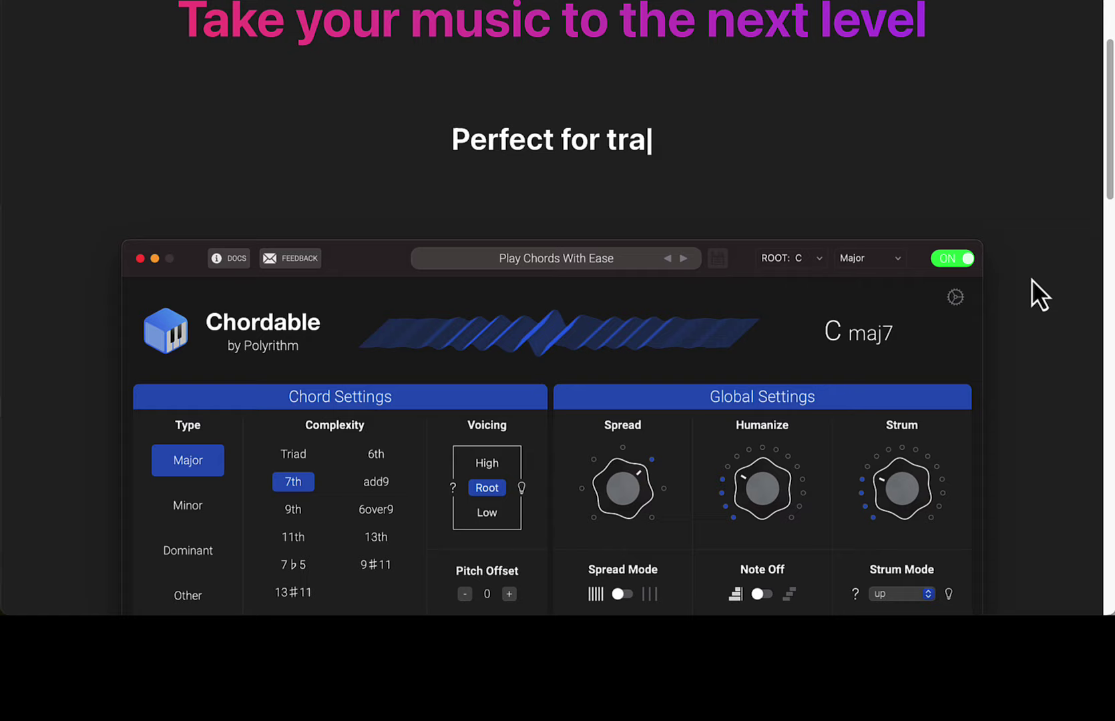
scroll(1032, 278, down, 3)
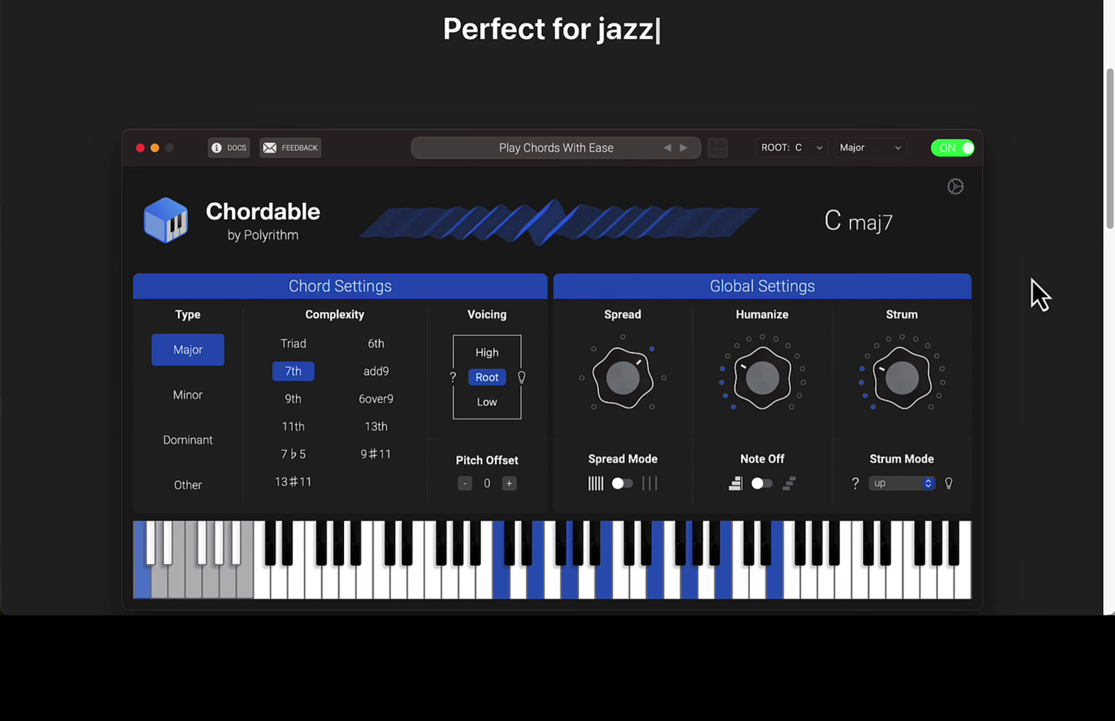
scroll(1054, 318, down, 2)
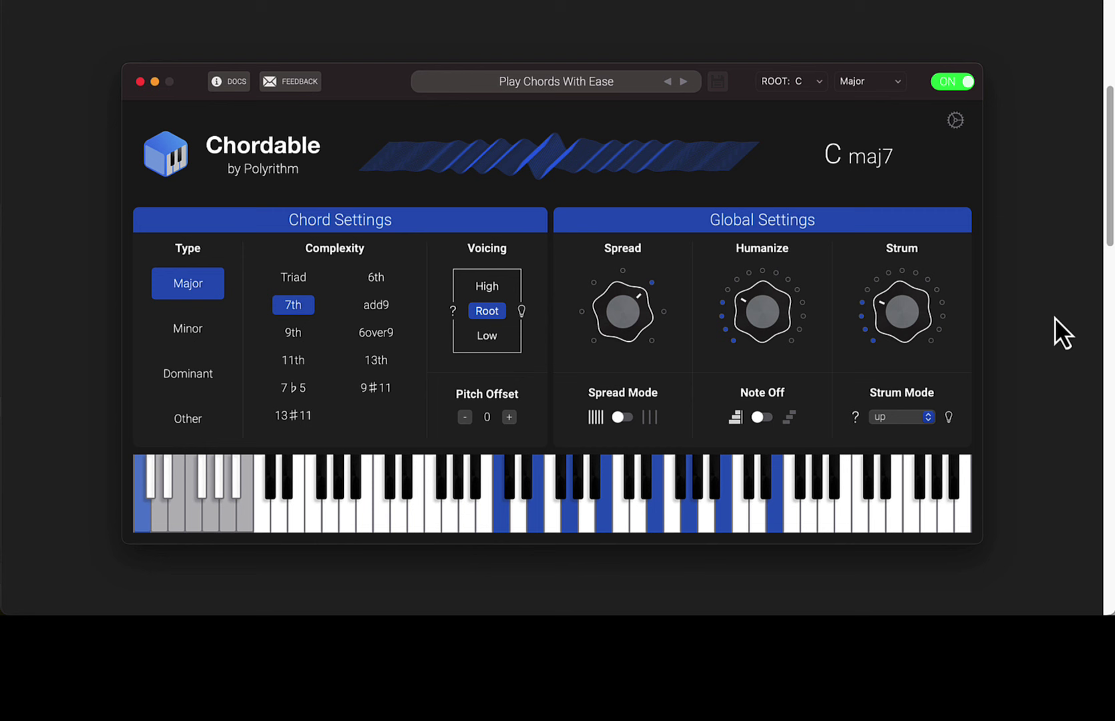
scroll(642, 345, down, 10)
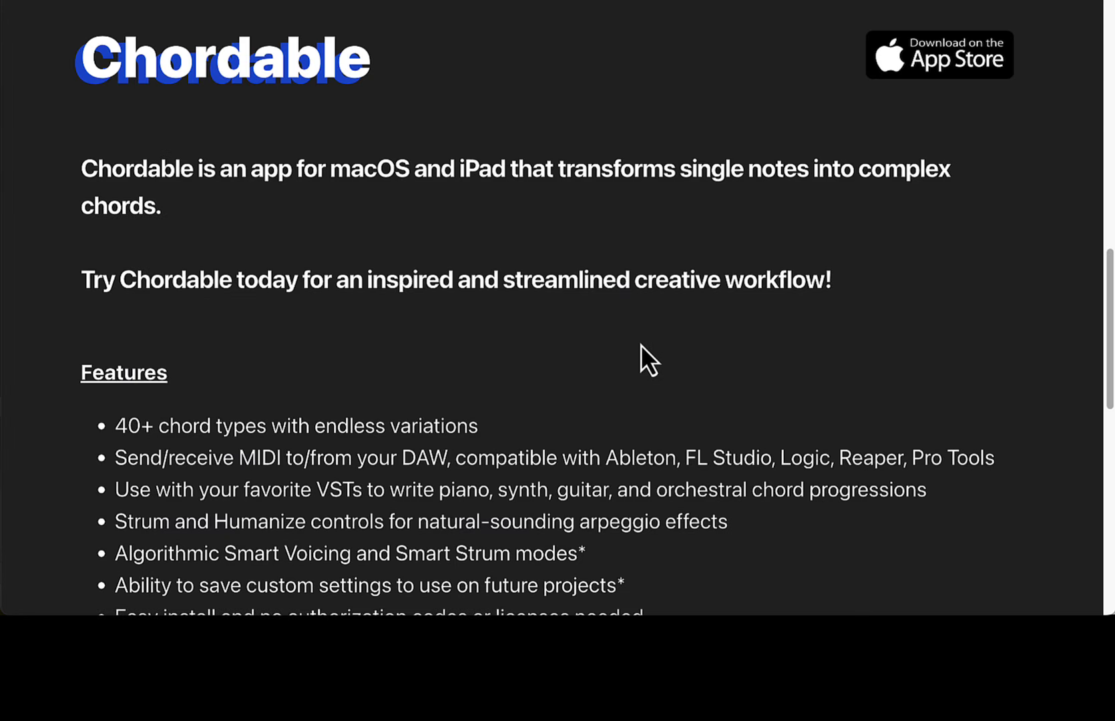
scroll(641, 345, down, 1)
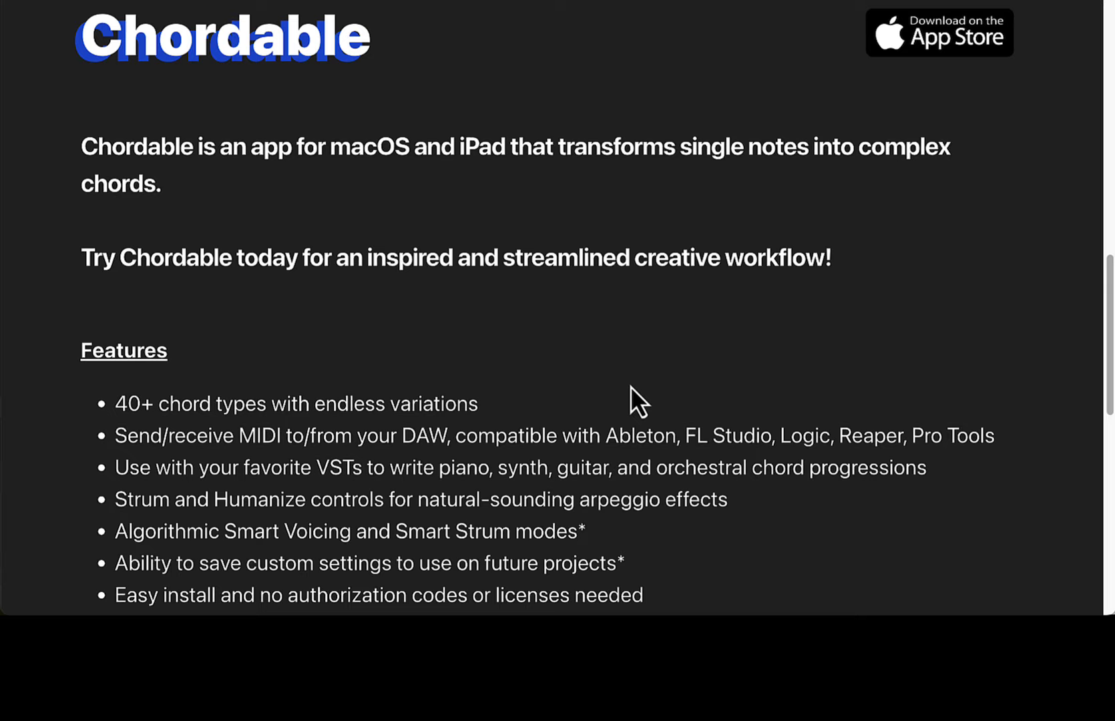
scroll(630, 386, down, 6)
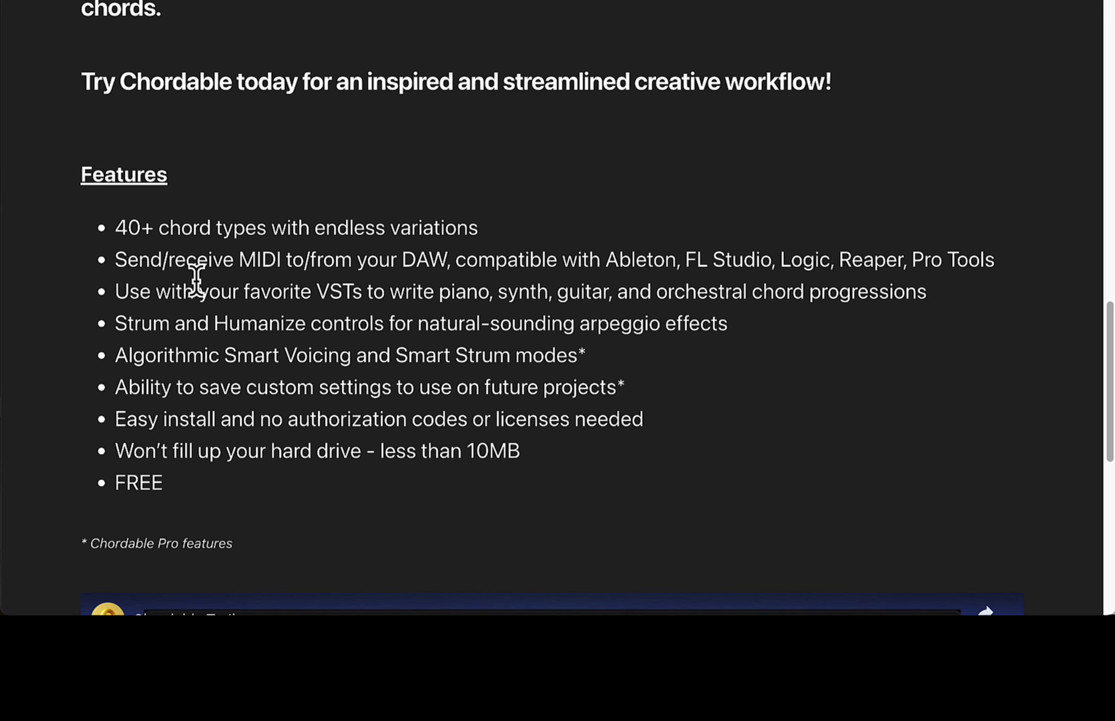
key(super+Tab)
key(super+Tab)
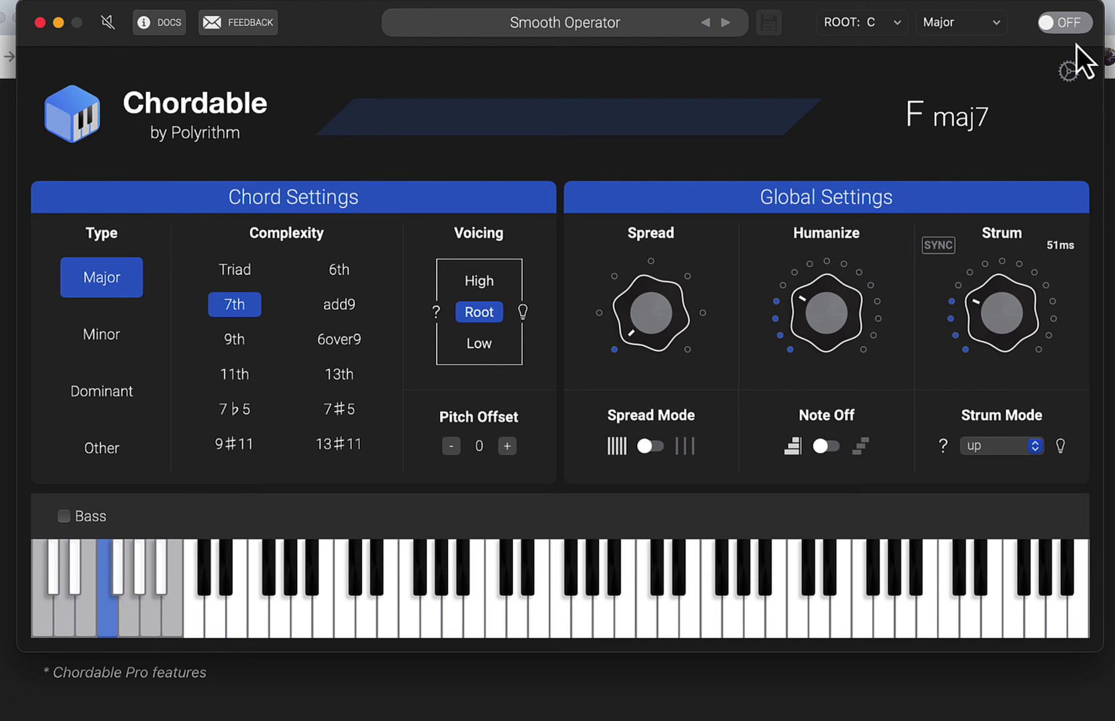
Step: Switch chord generation ON and load Up On Cloud 9 after auditioning Choir Practice
click(1079, 28)
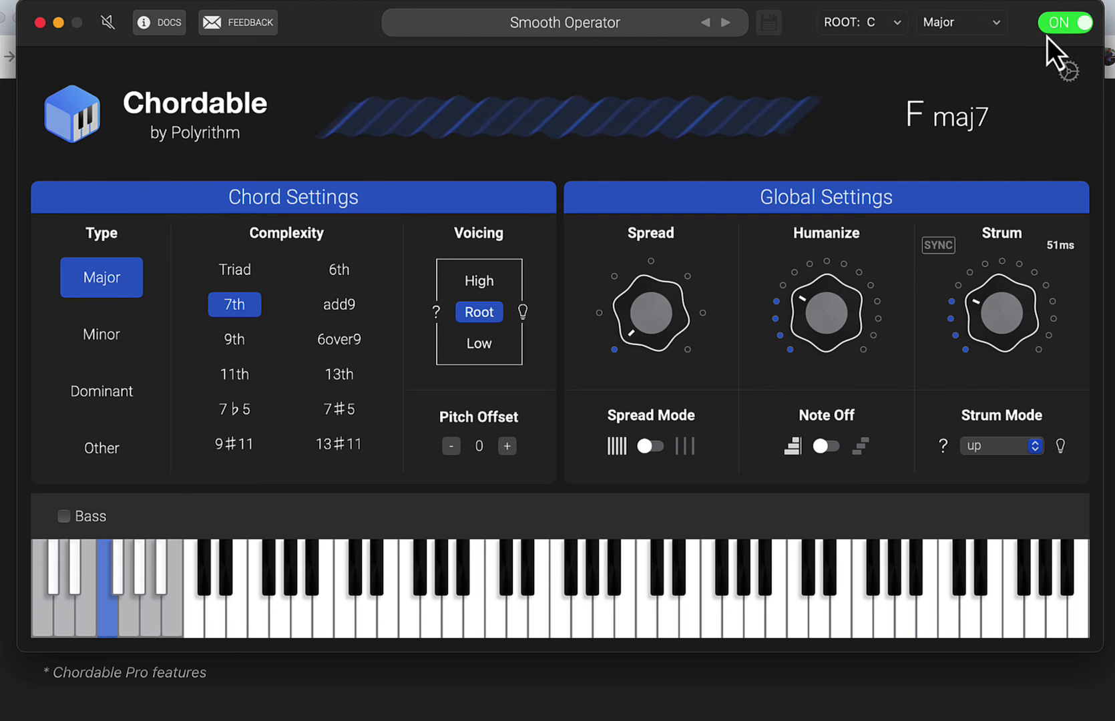
click(605, 27)
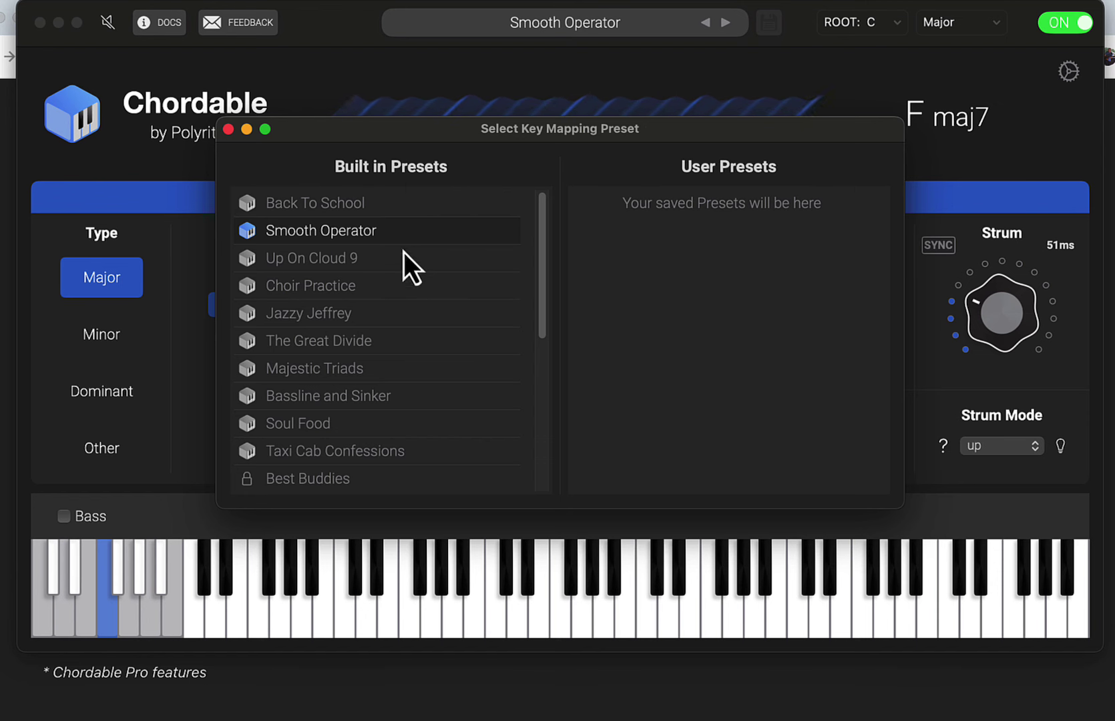
click(332, 262)
click(364, 286)
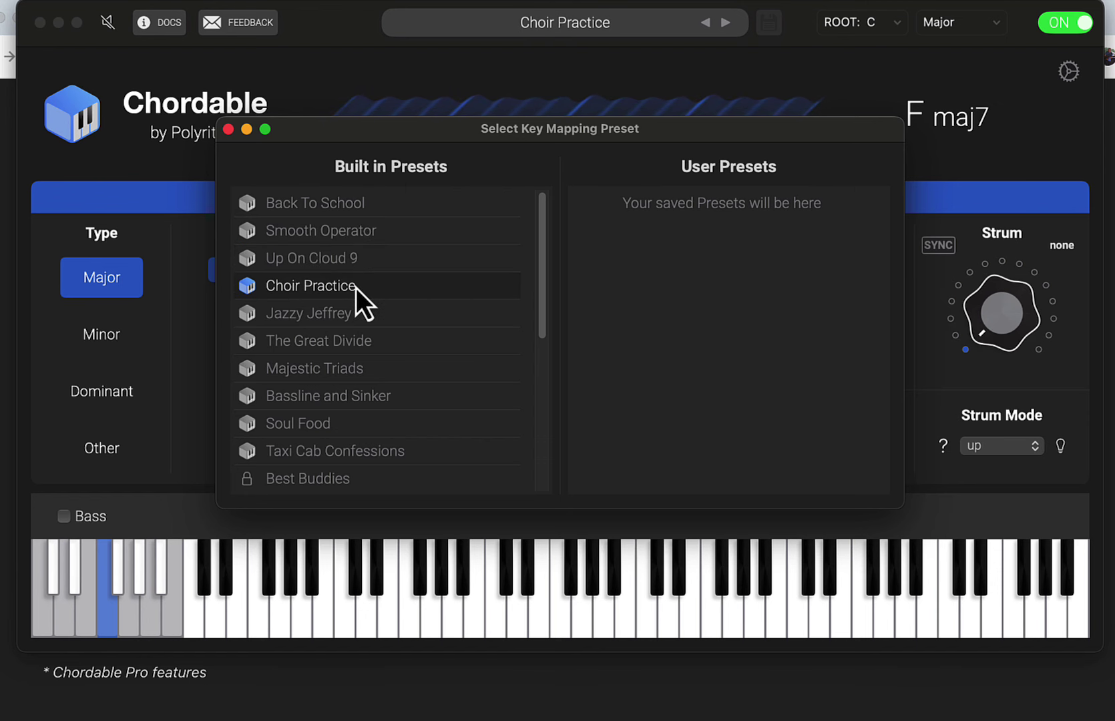
scroll(399, 369, down, 8)
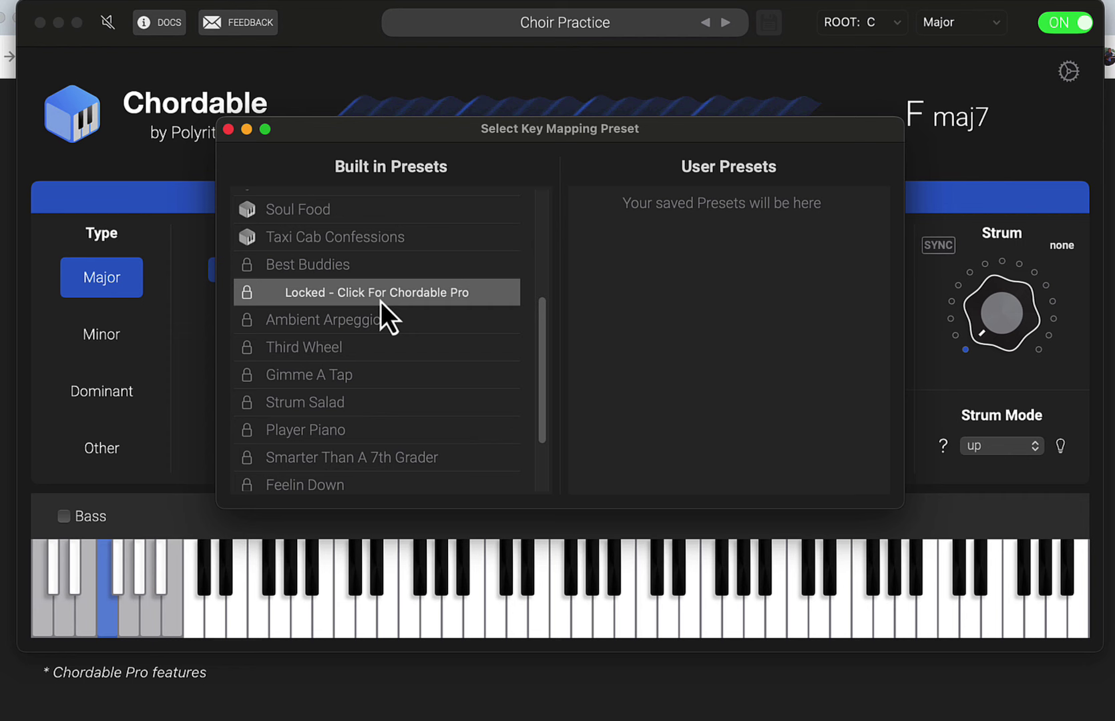
scroll(374, 279, up, 8)
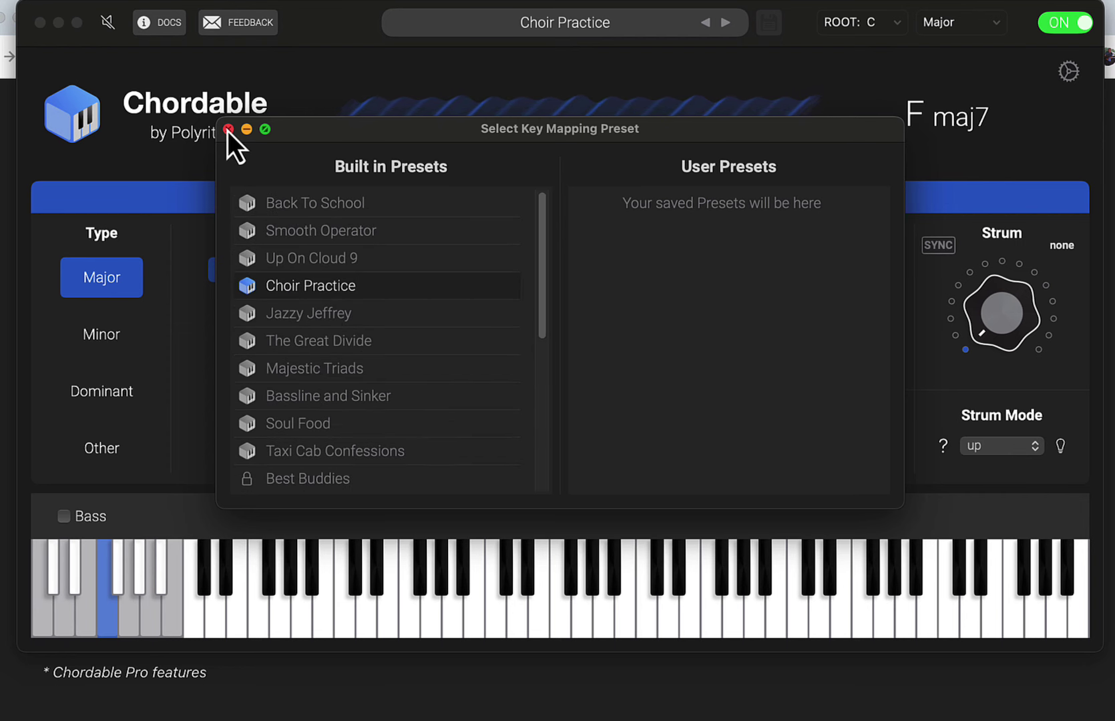
click(334, 262)
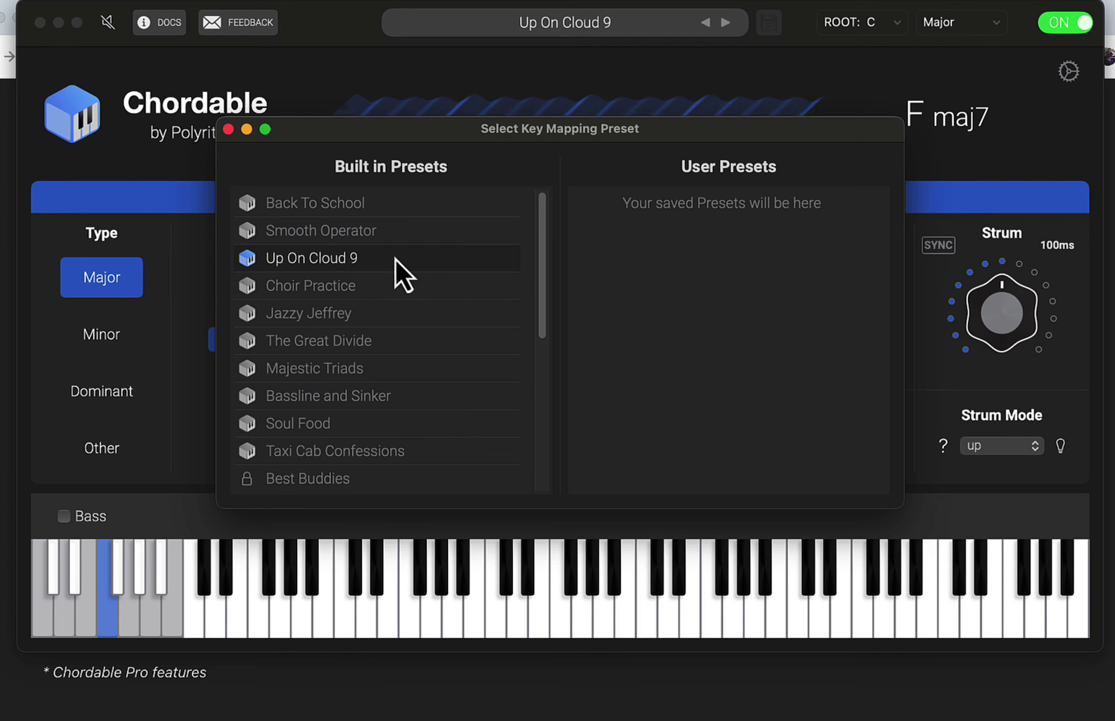
click(228, 130)
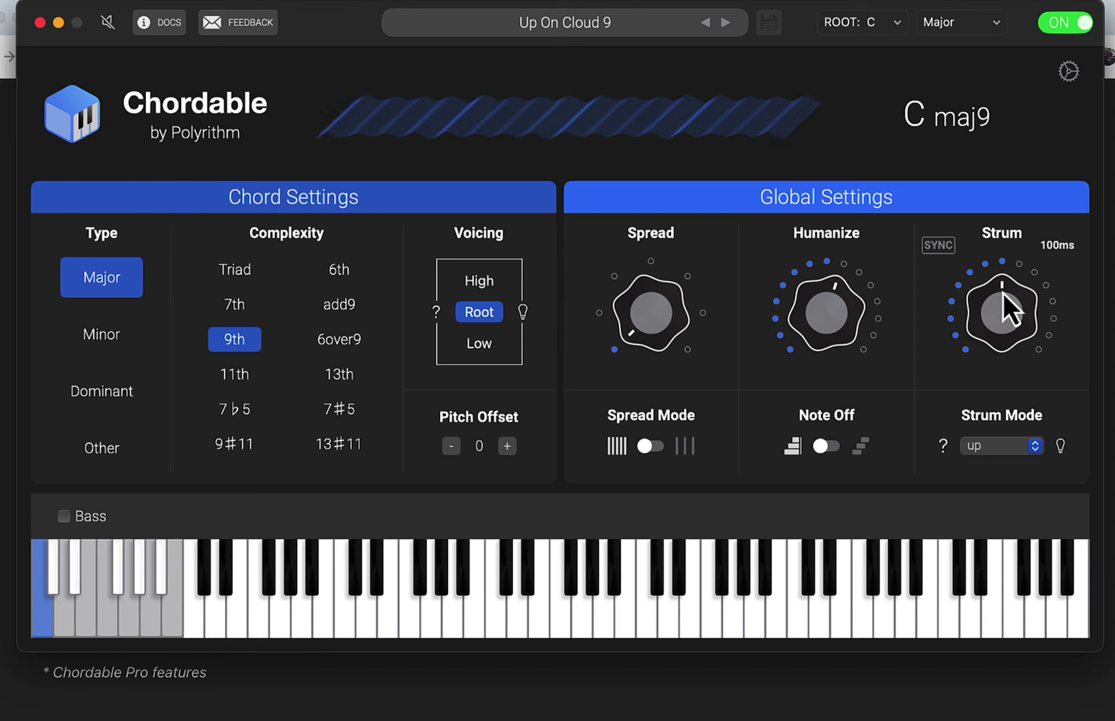
Step: Drop the strum to its 589µs minimum and change the voicing from Root to Low
drag(1004, 292, 1004, 344)
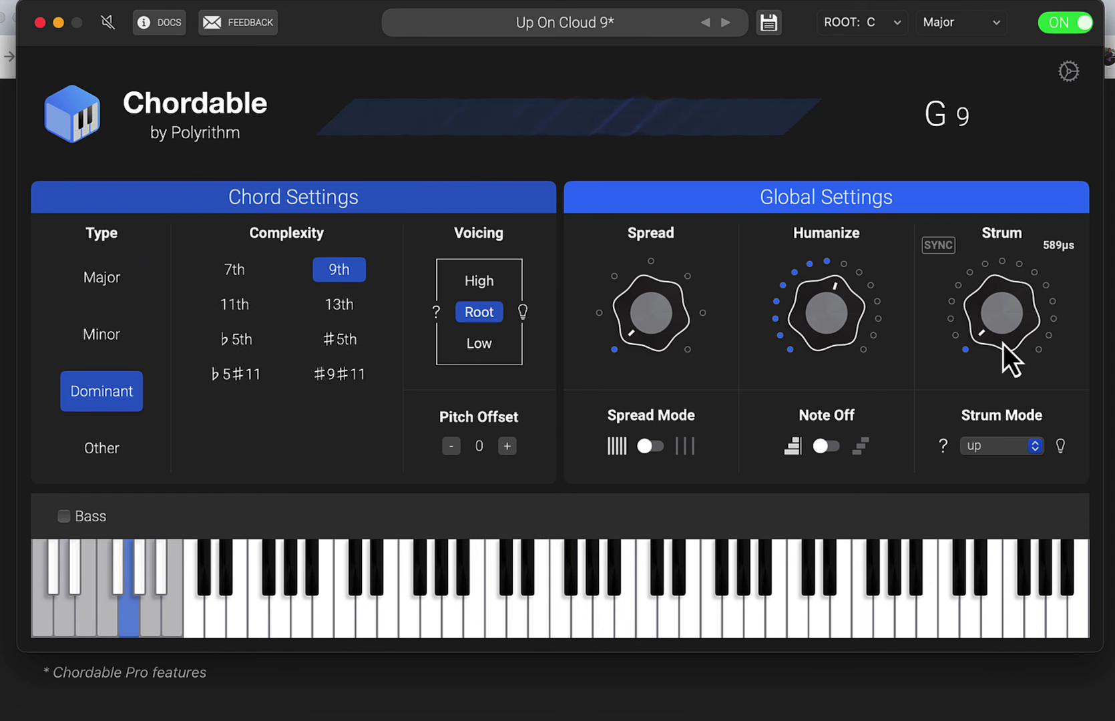
click(480, 345)
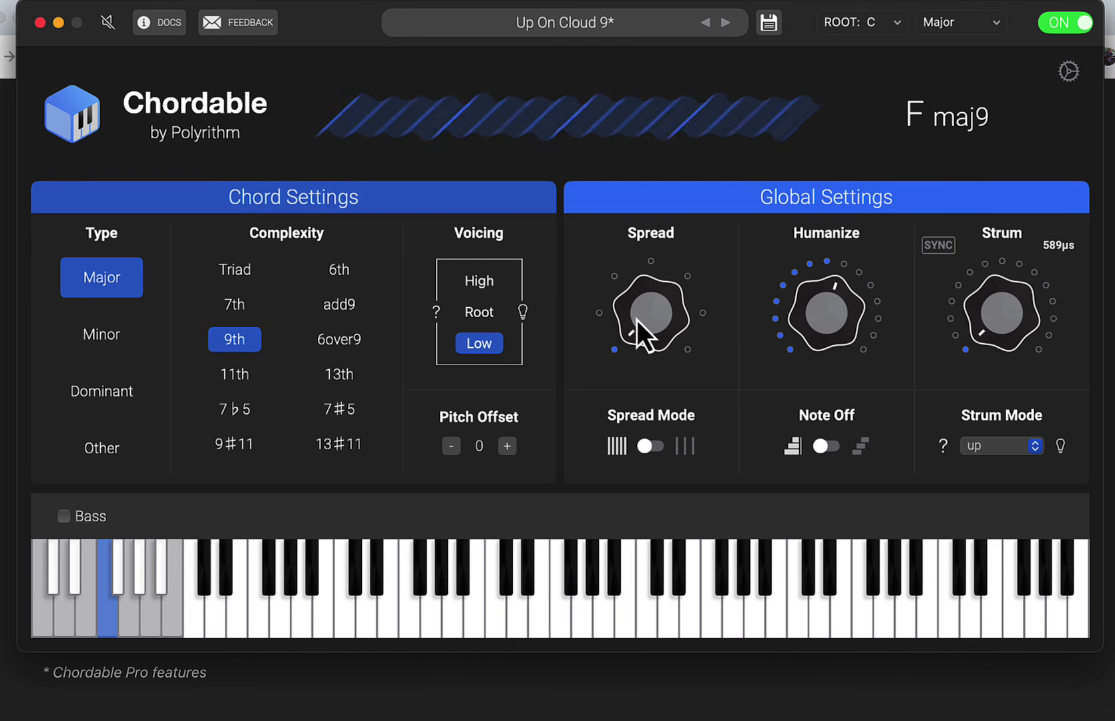
Step: Set spread to its midpoint, strum to an unsynced 60ms, and humanize slightly lower
mouse_move(634, 293)
mouse_down()
mouse_move(638, 311)
mouse_move(649, 292)
mouse_up()
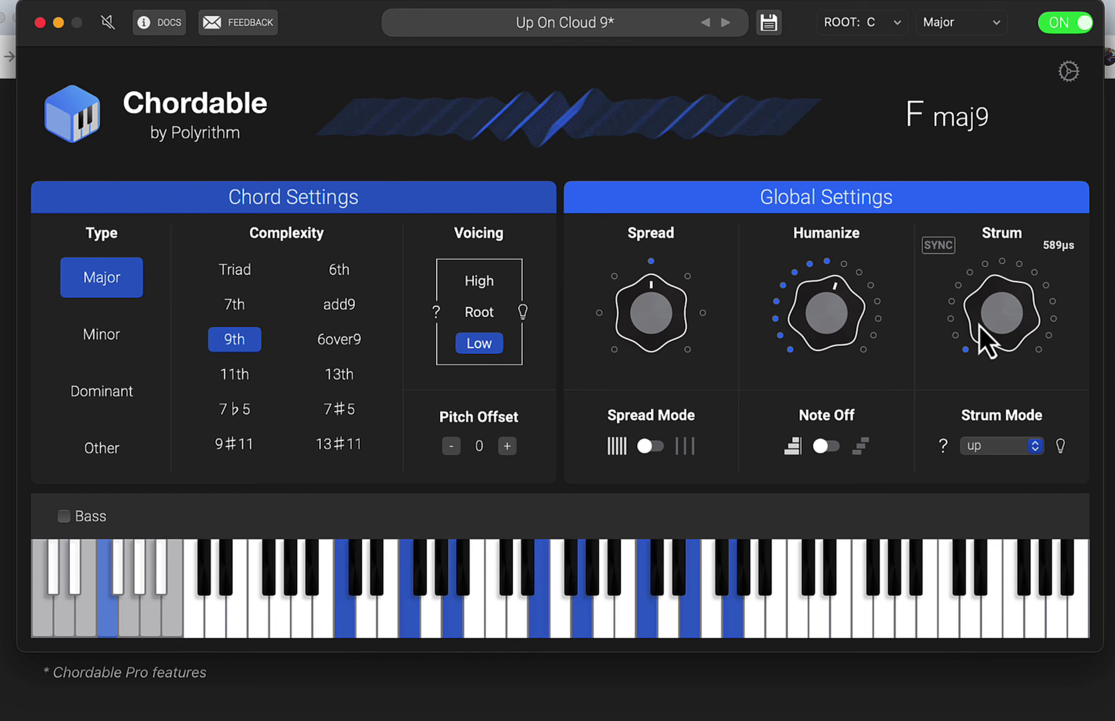
click(945, 257)
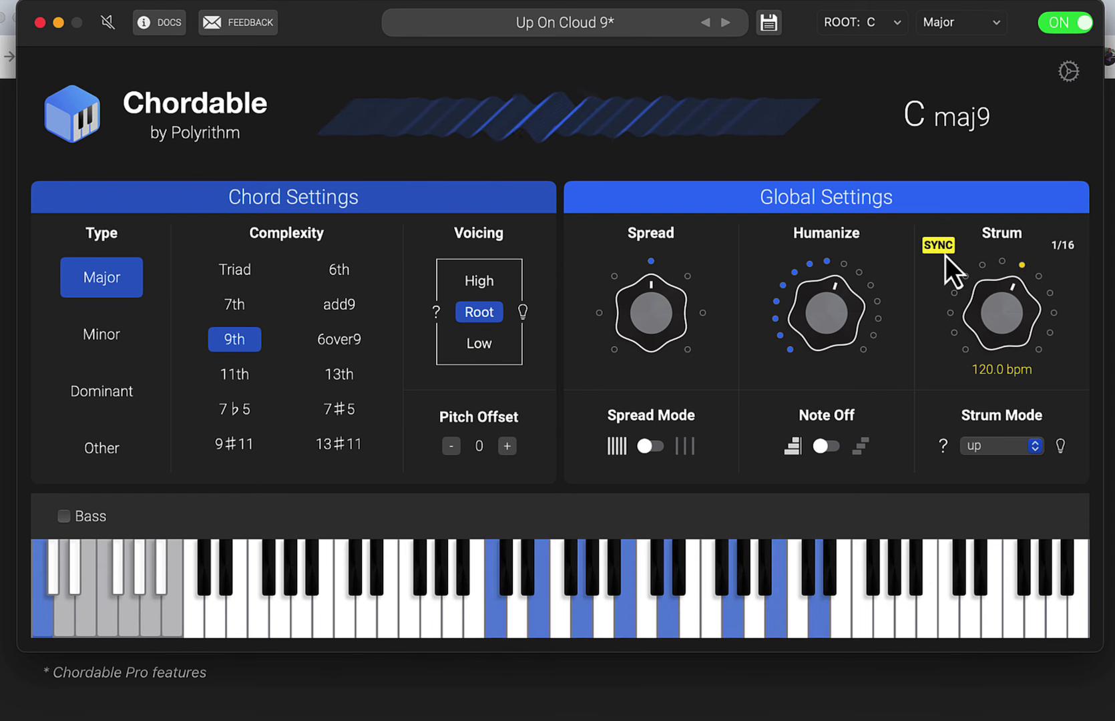
click(939, 249)
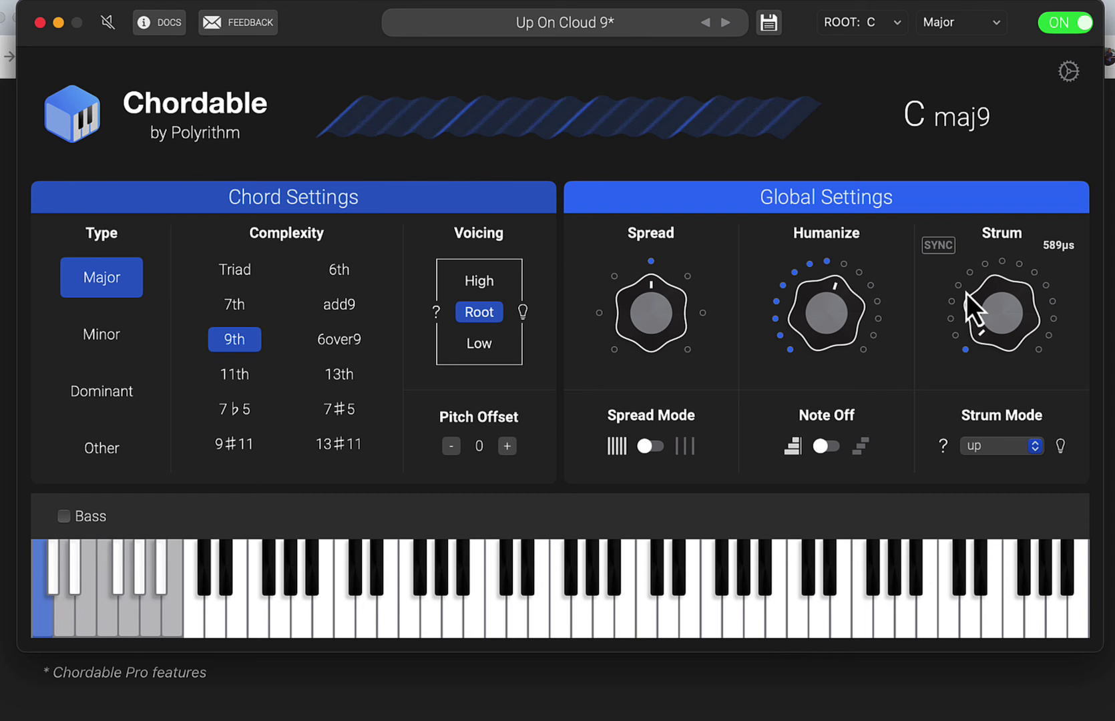
drag(987, 315, 981, 285)
drag(817, 292, 823, 310)
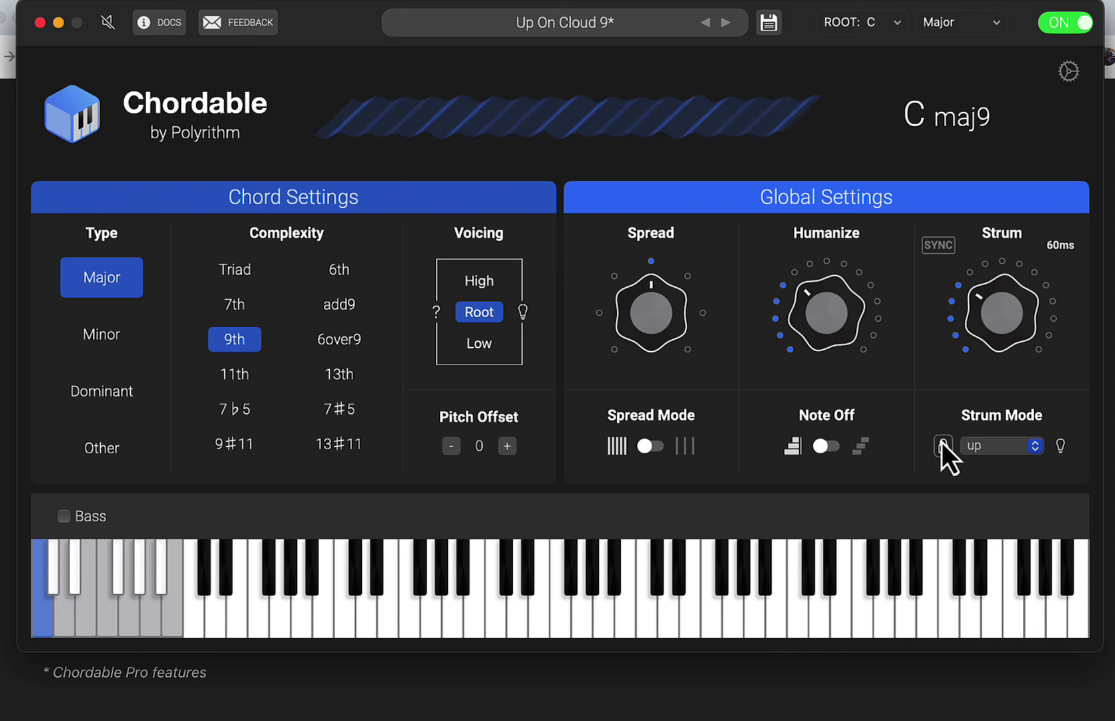
Step: Try the strum, note-off and spread mode switches, dismissing the Pro offer, then return to Logic Pro
click(990, 447)
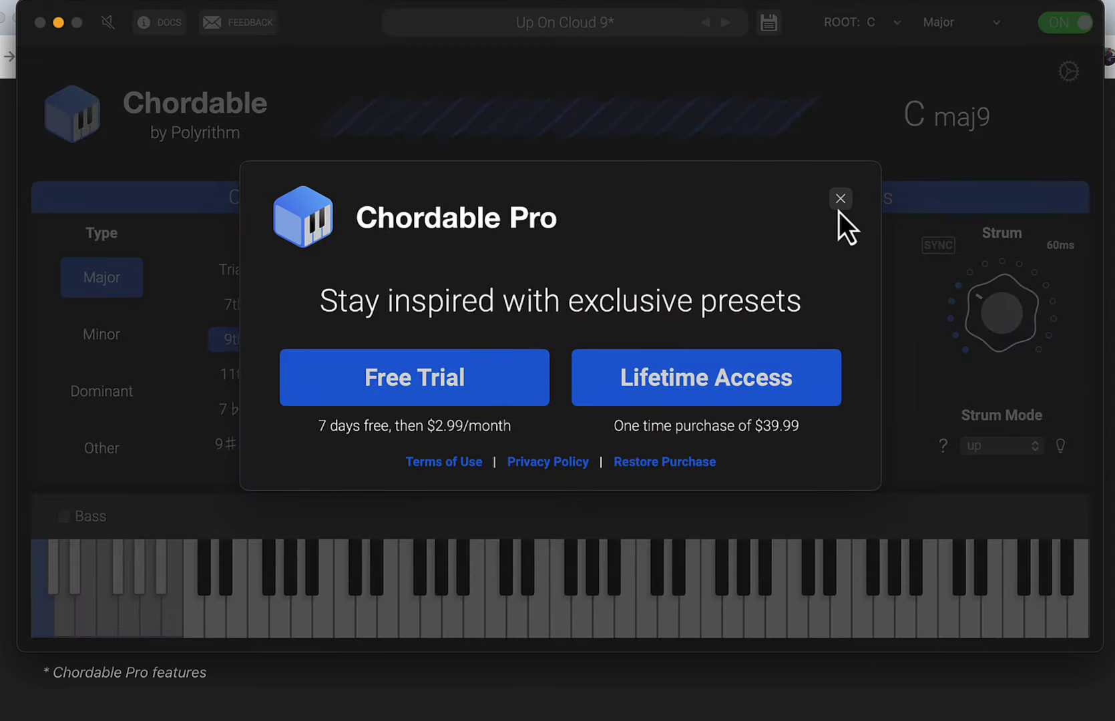
click(840, 199)
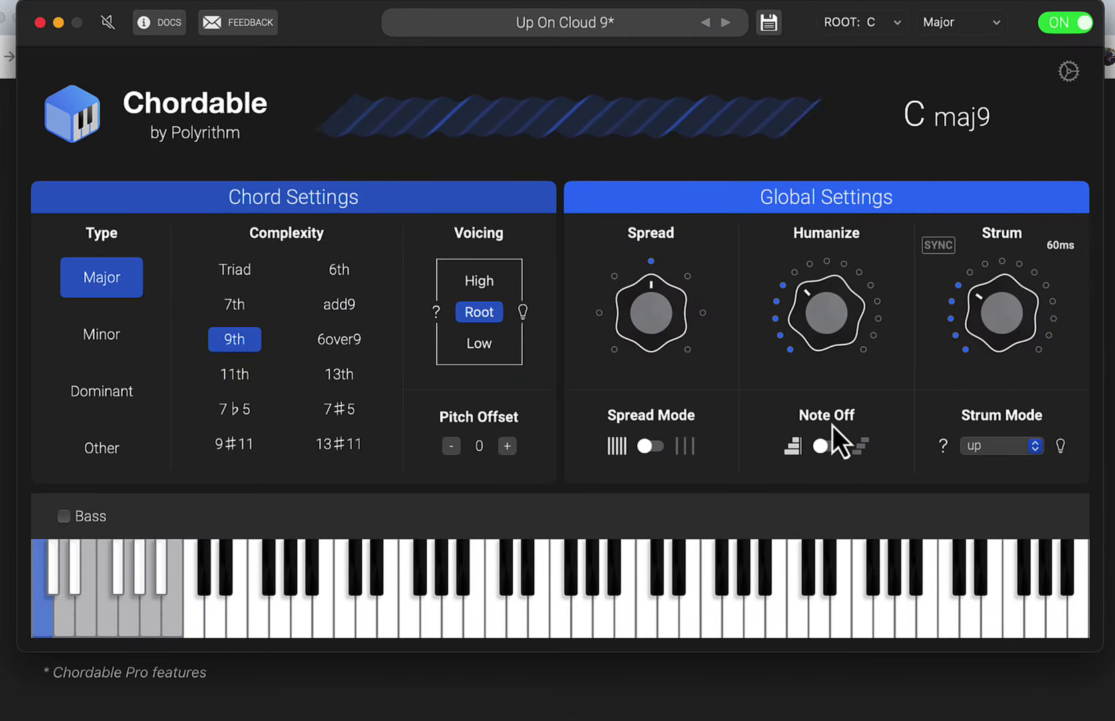
click(834, 448)
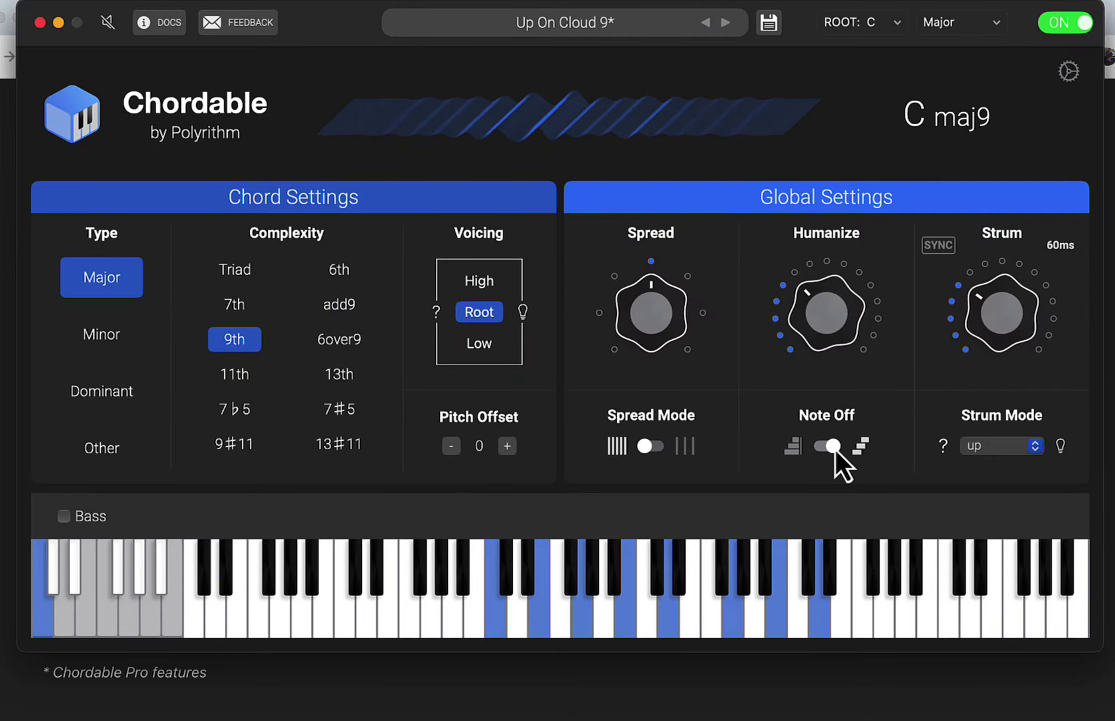
click(816, 446)
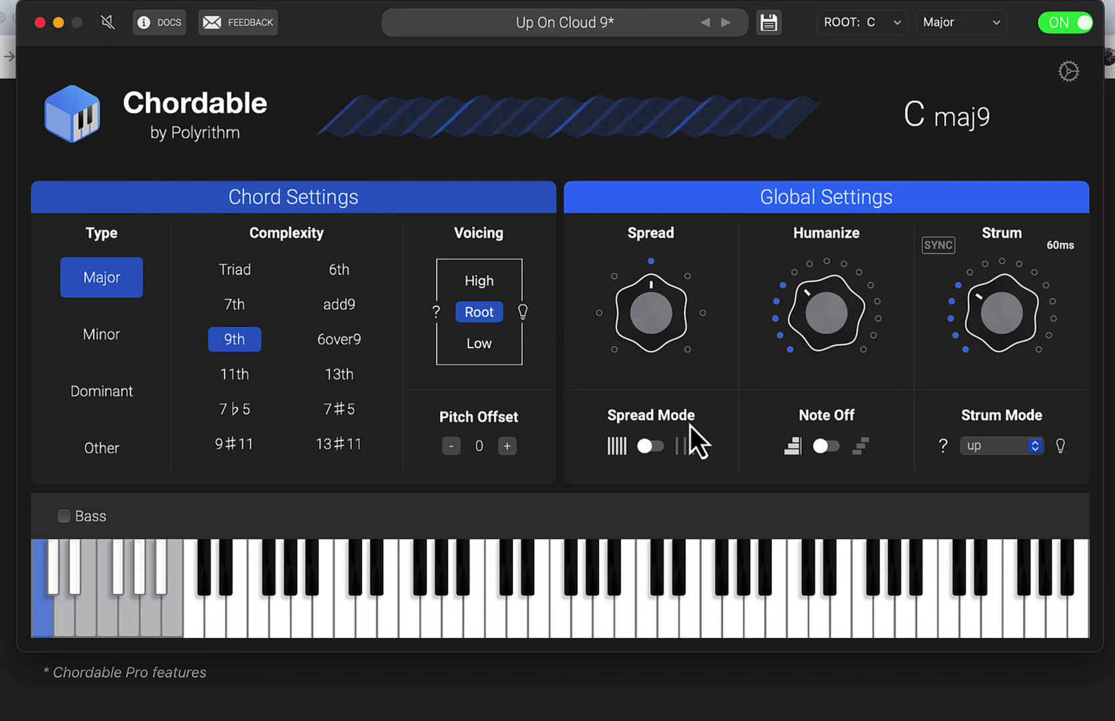
click(659, 449)
click(653, 455)
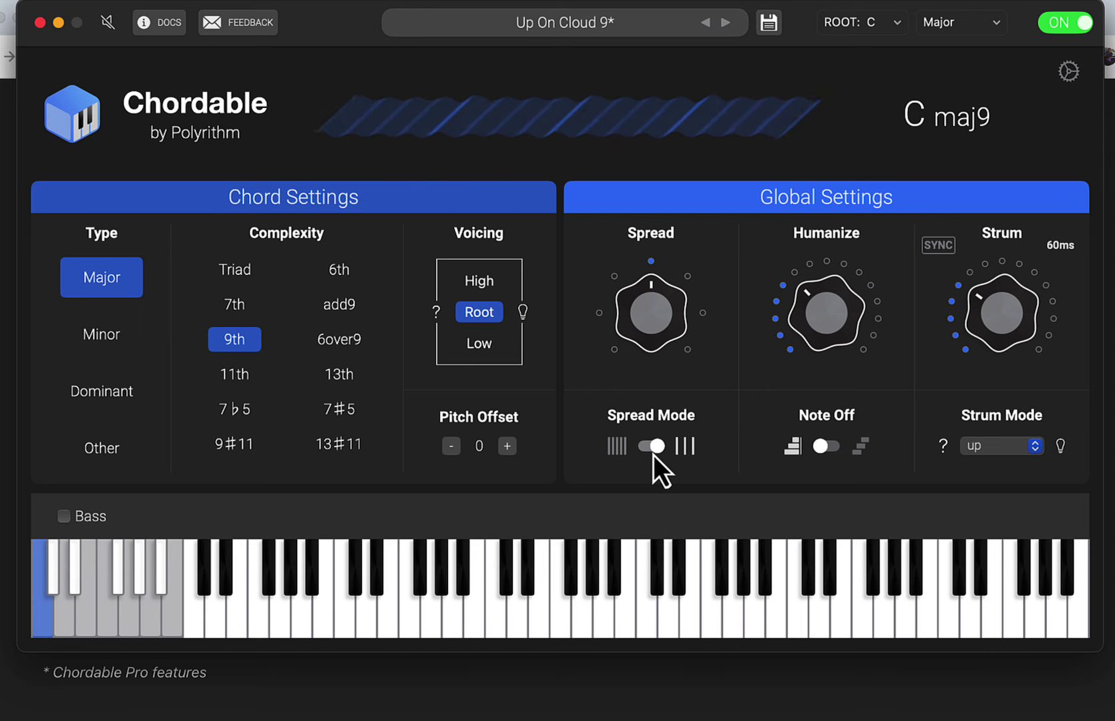
key(super+Tab)
key(super+Tab)
key(super+Tab)
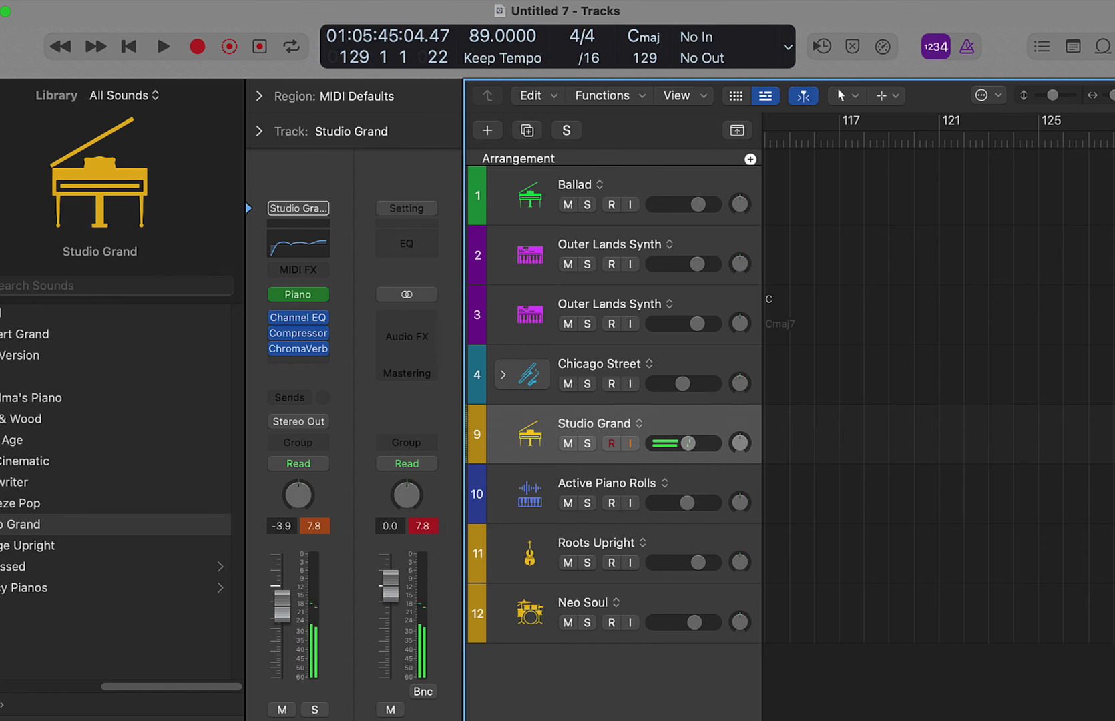
Step: Record Chordable chords onto Studio Grand over a bar 105–109 cycle with input monitoring on
scroll(938, 401, left, 5)
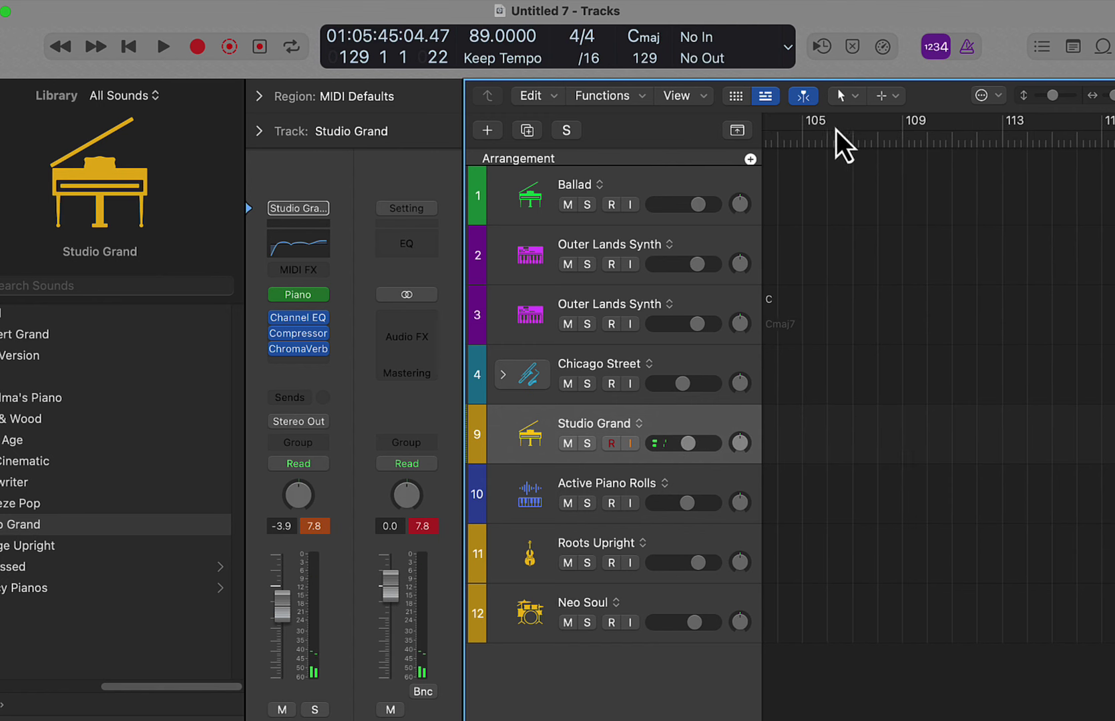
drag(838, 140, 1097, 143)
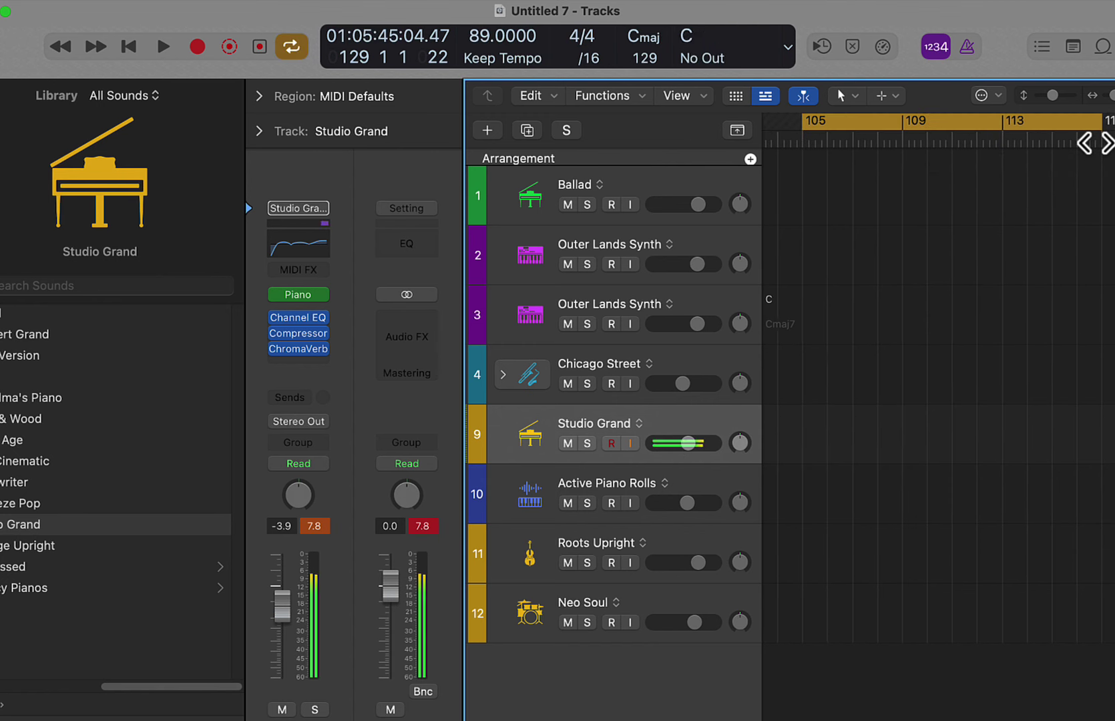
click(630, 442)
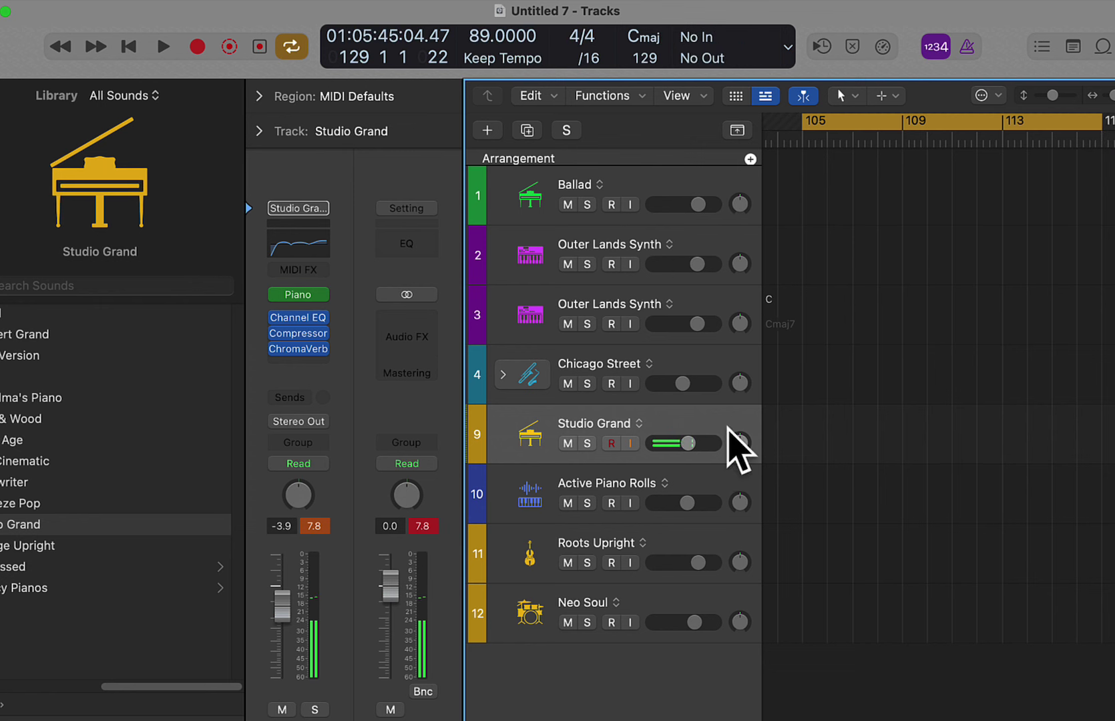
key(r)
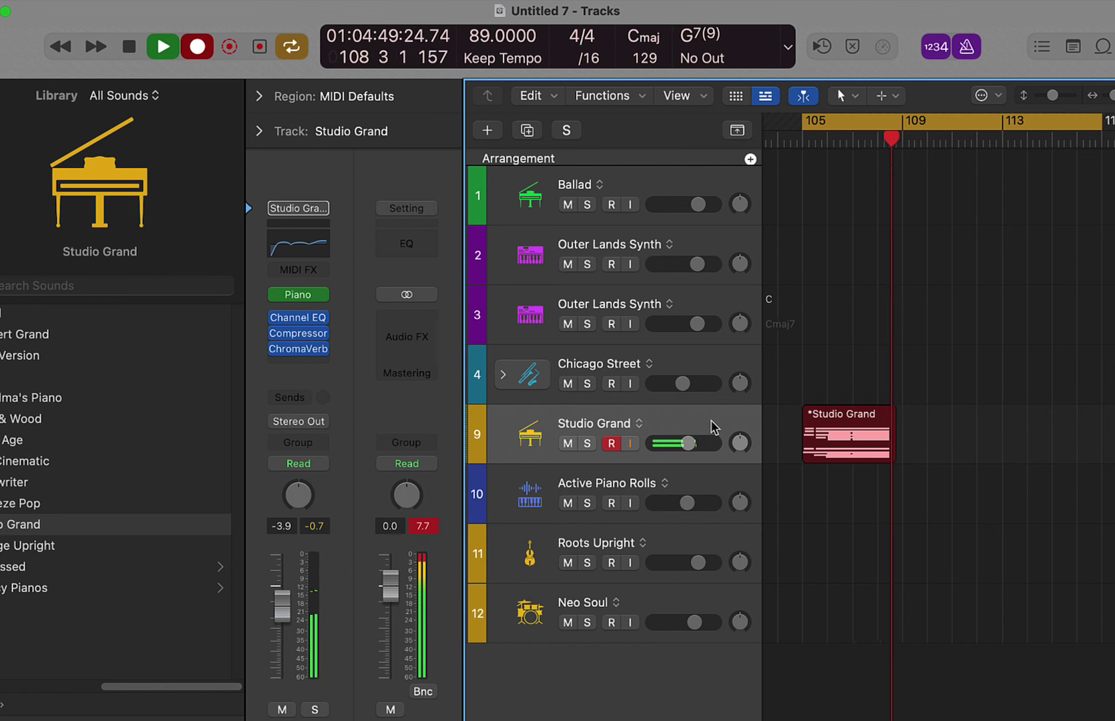
key(space)
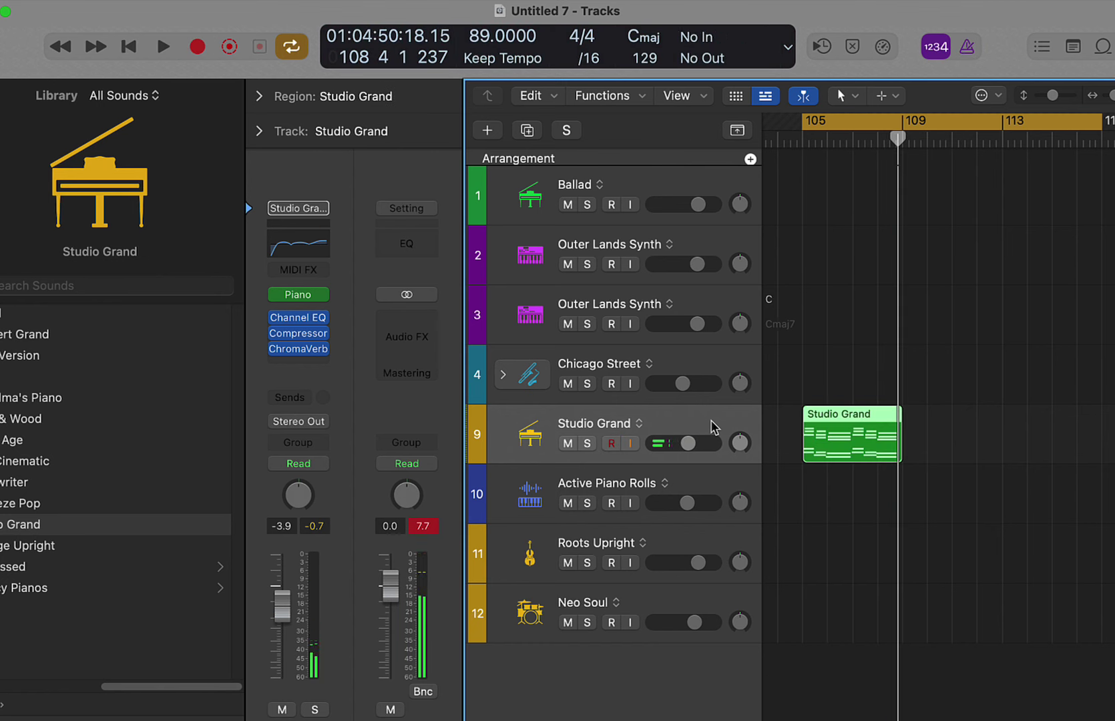
click(849, 491)
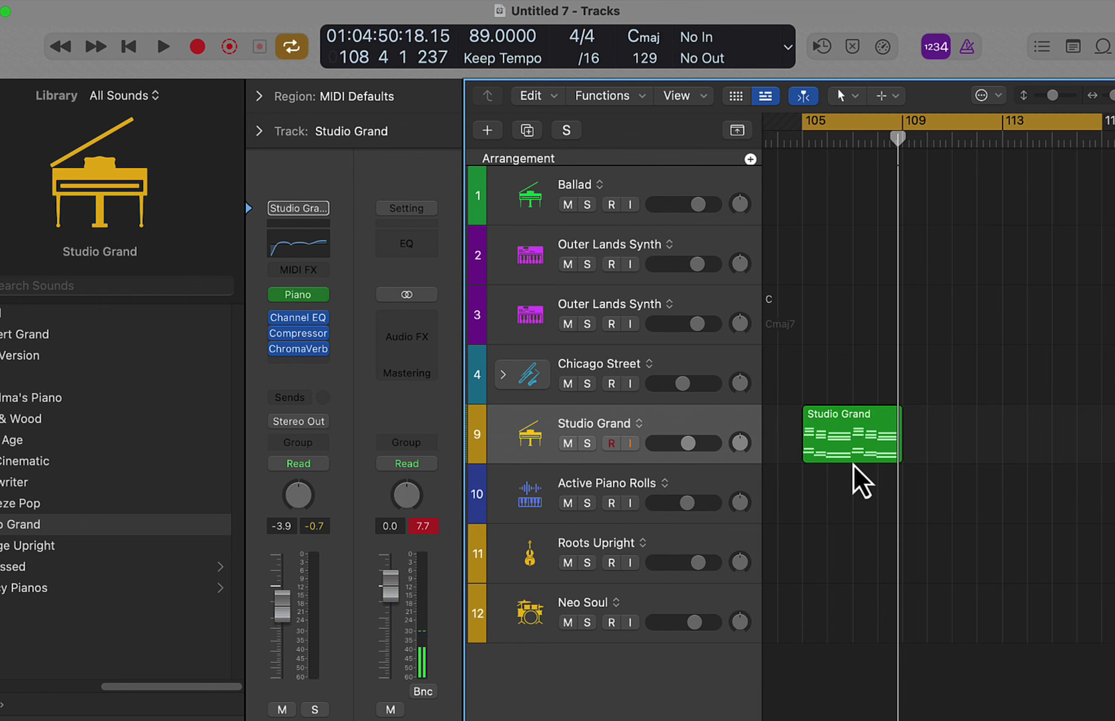
key(super+Tab)
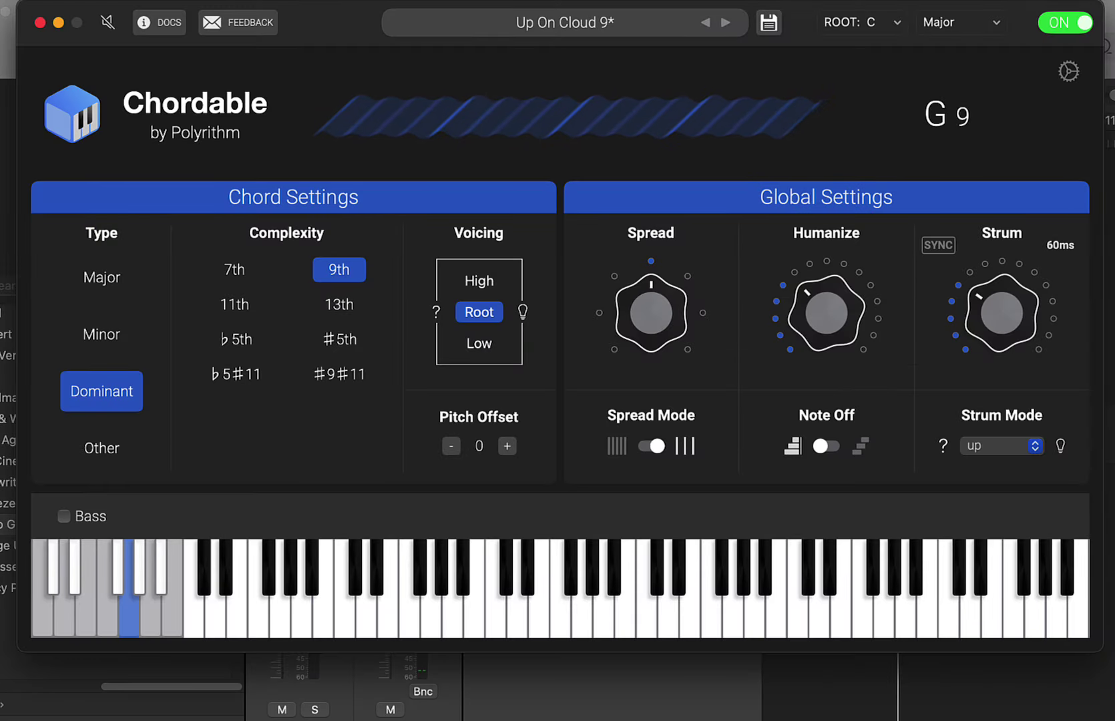
Step: Switch Chordable off and return to the arrangement to hear the recorded Studio Grand region
click(1060, 24)
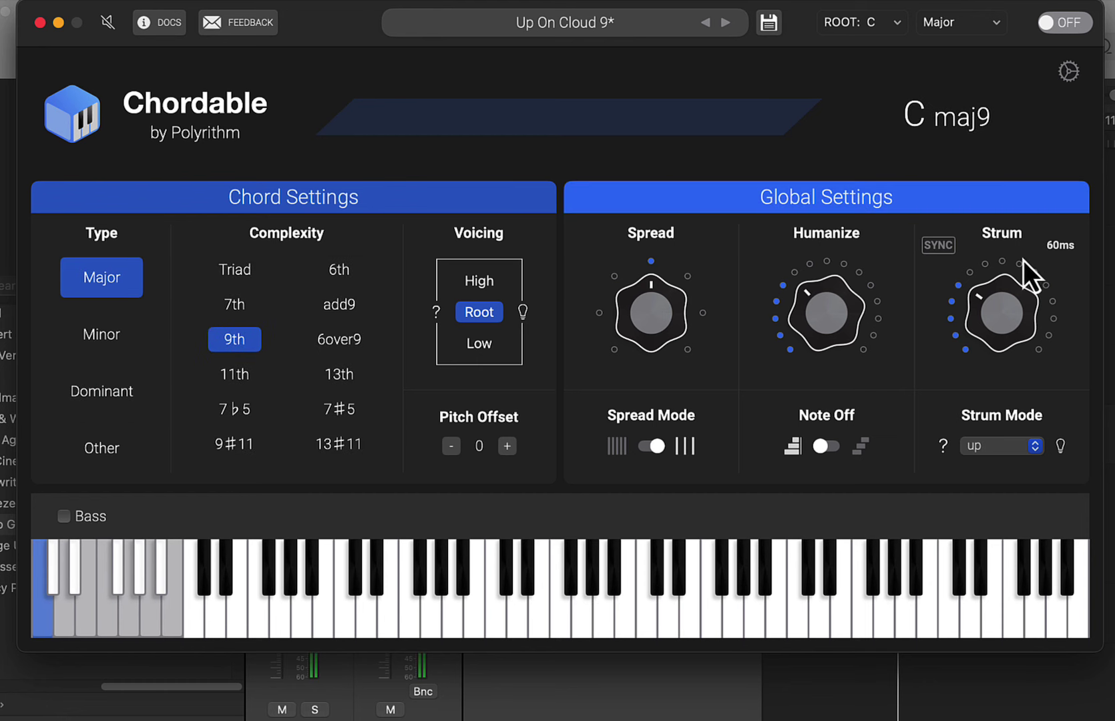
key(v)
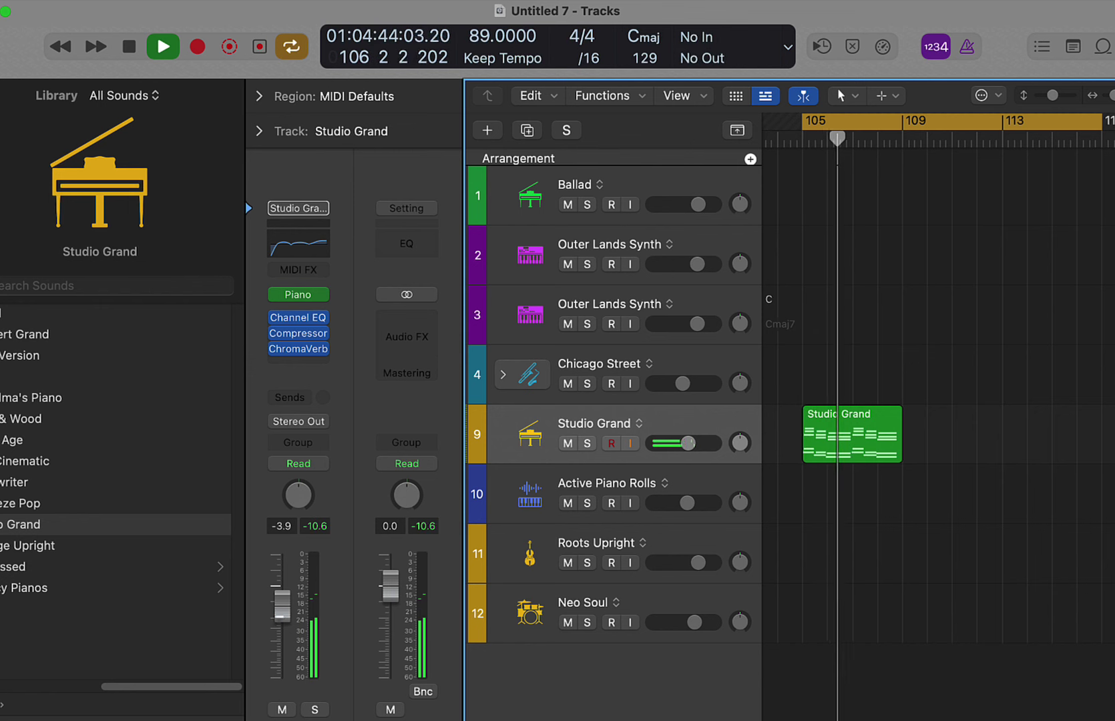
Step: Set Studio Grand to 0.0 dB and play a copy of the chord region on Active Piano Rolls
drag(282, 604, 293, 589)
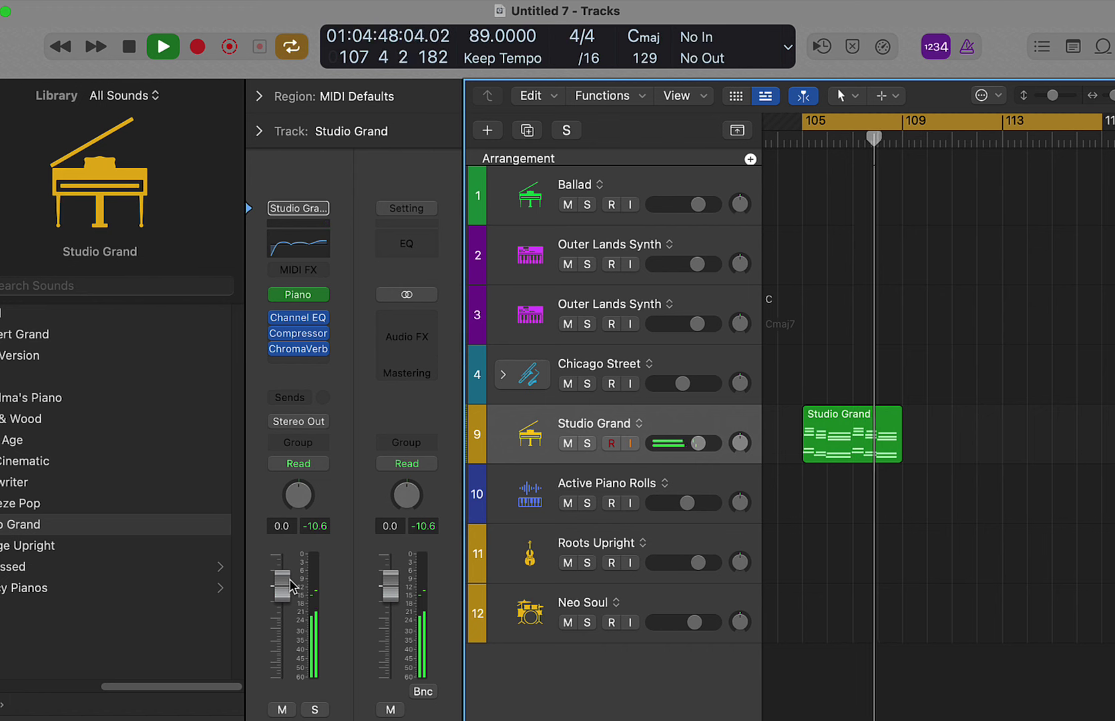
key(space)
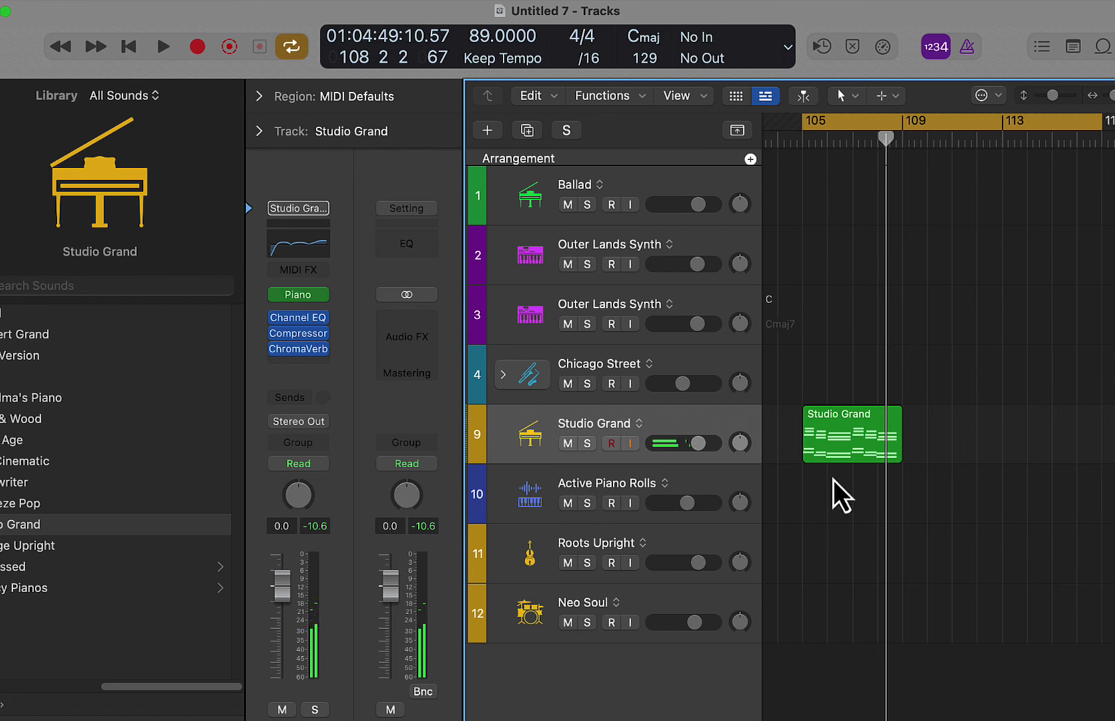
drag(836, 428, 839, 486)
key(space)
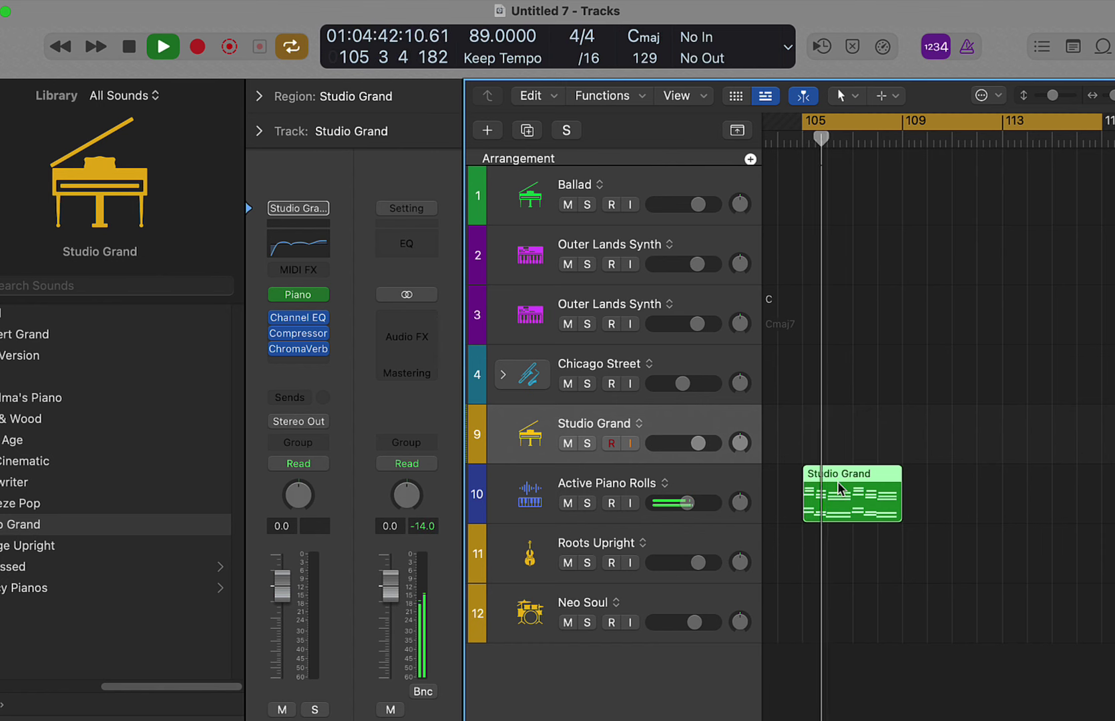
key(space)
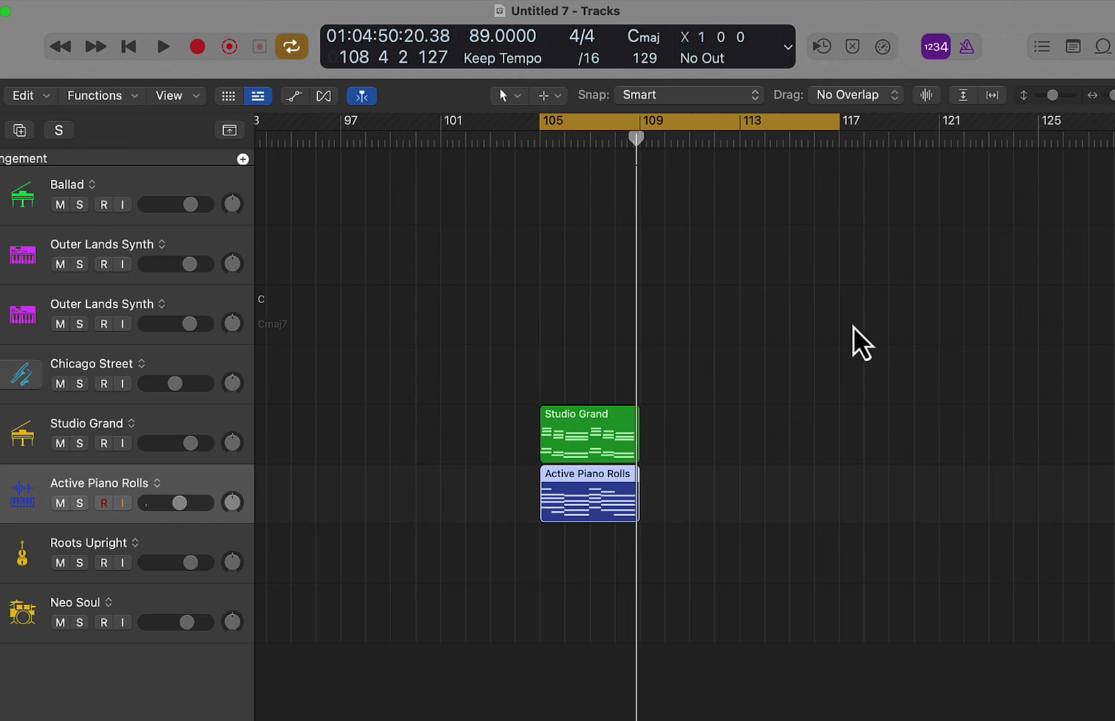
key(super+Tab)
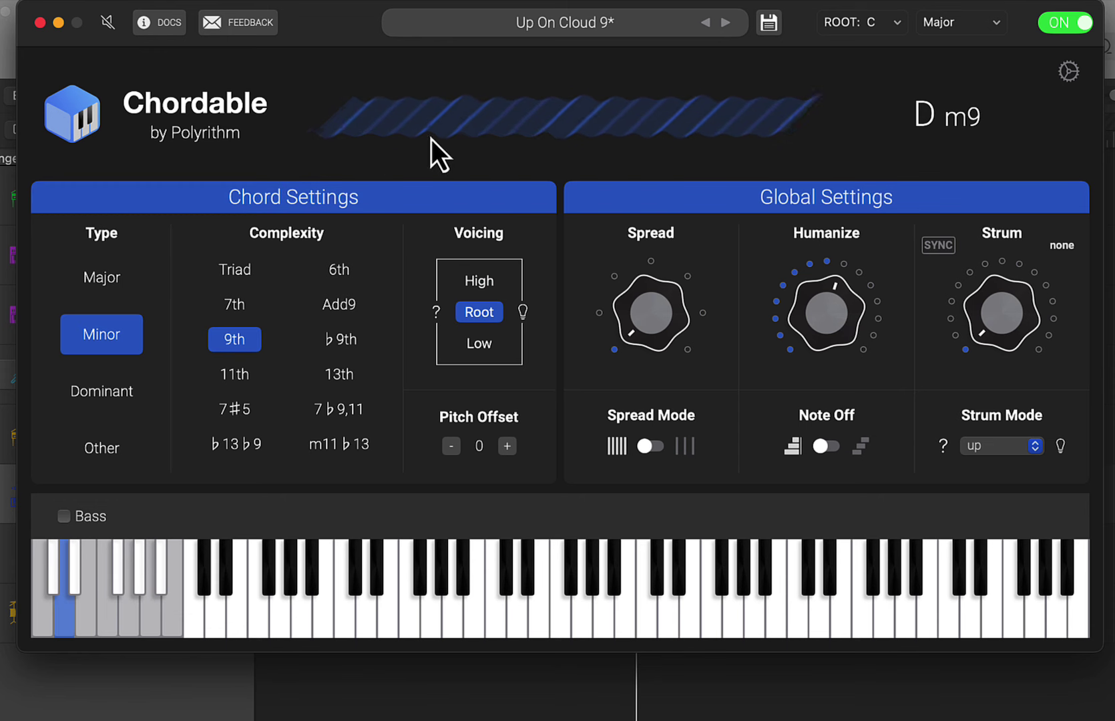
Step: Load the Choir Practice built-in preset, then return to Logic Pro's arrangement
click(562, 28)
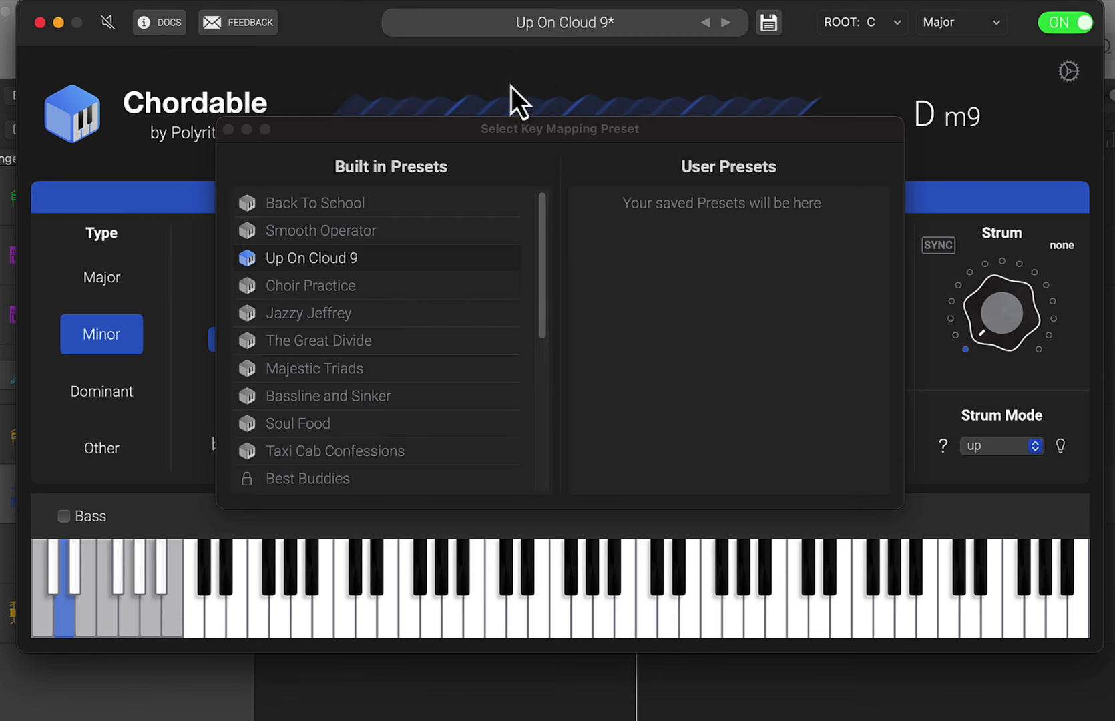
click(344, 286)
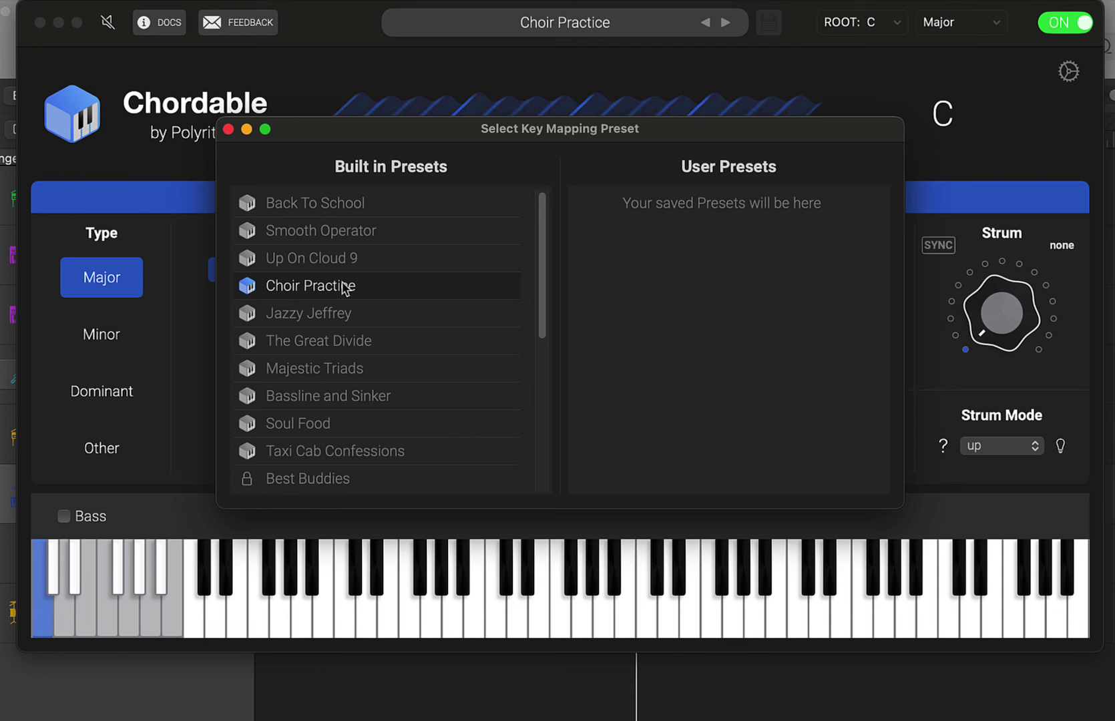
key(super+Tab)
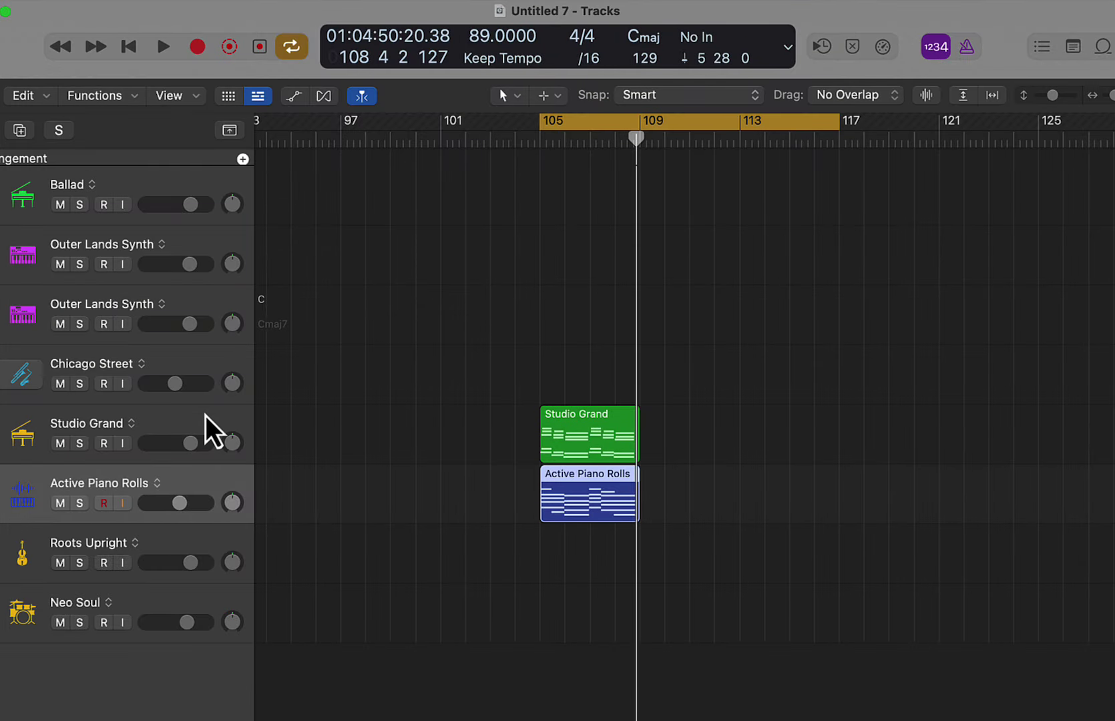
Step: Select the Studio Grand track to receive input again, then go back to Chordable
click(205, 415)
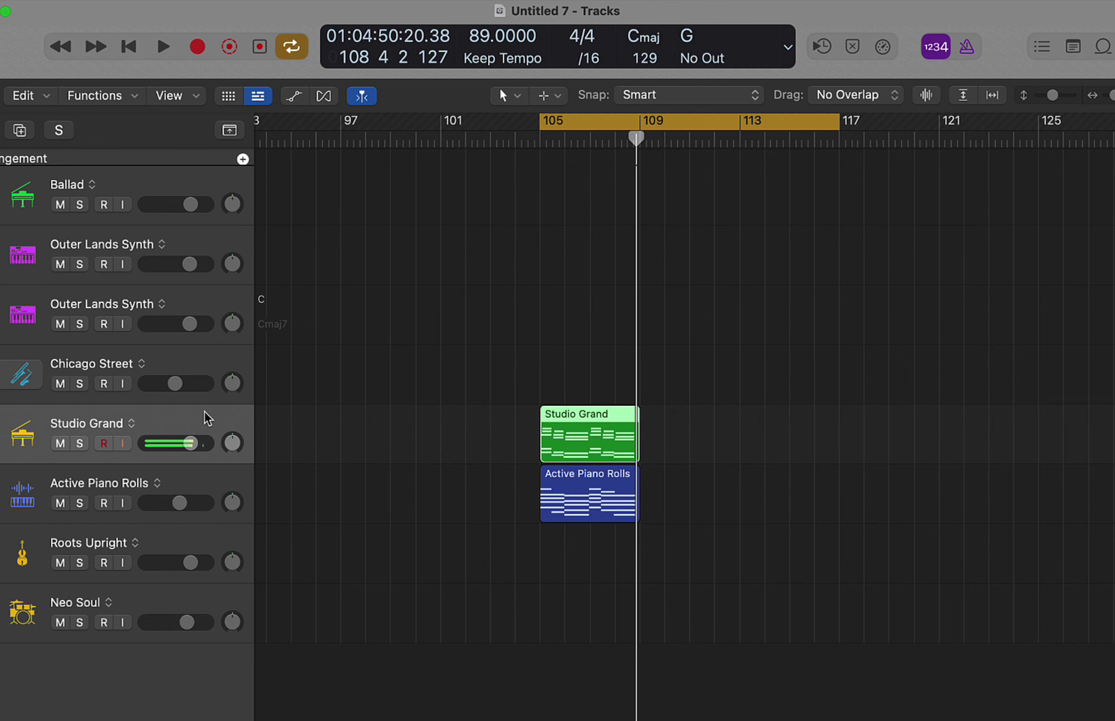
key(super+Tab)
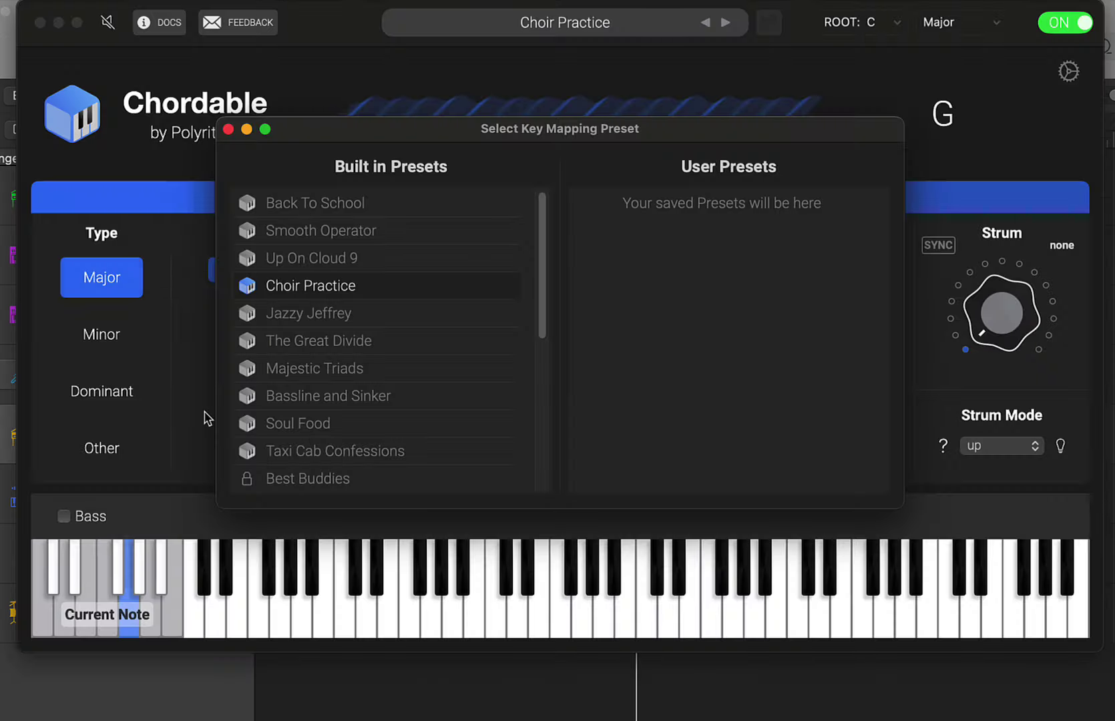
Step: Audition Jazzy Jeffrey and The Great Divide, then settle on Bassline and Sinker for a D m7 chord
click(342, 316)
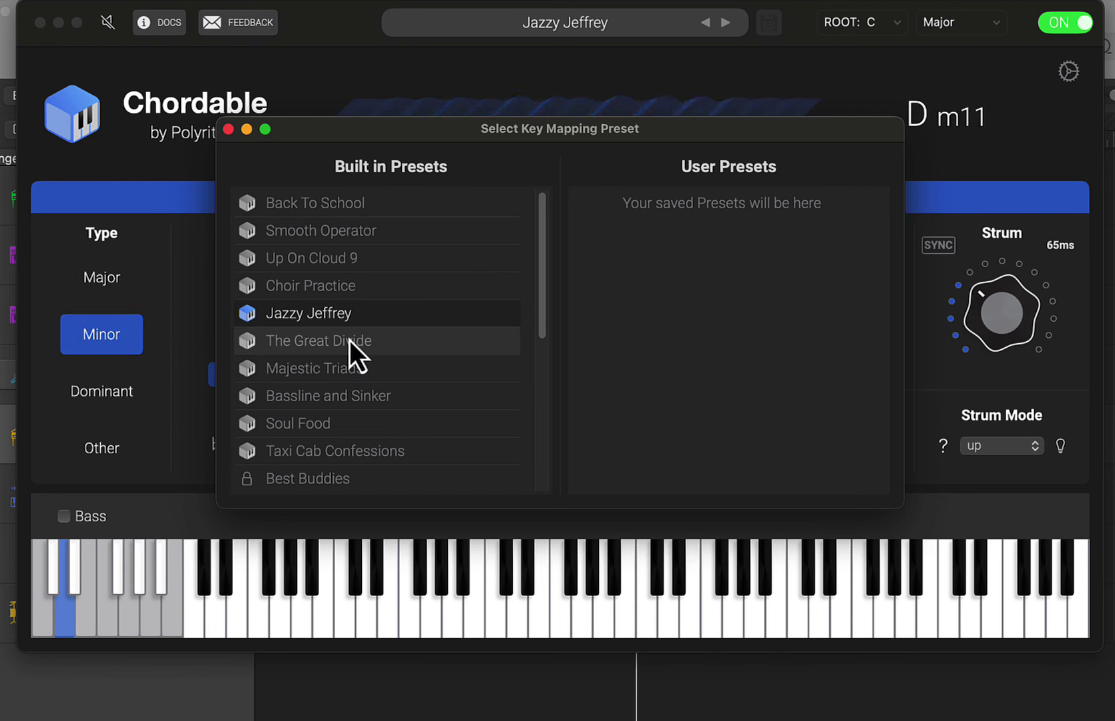
click(350, 339)
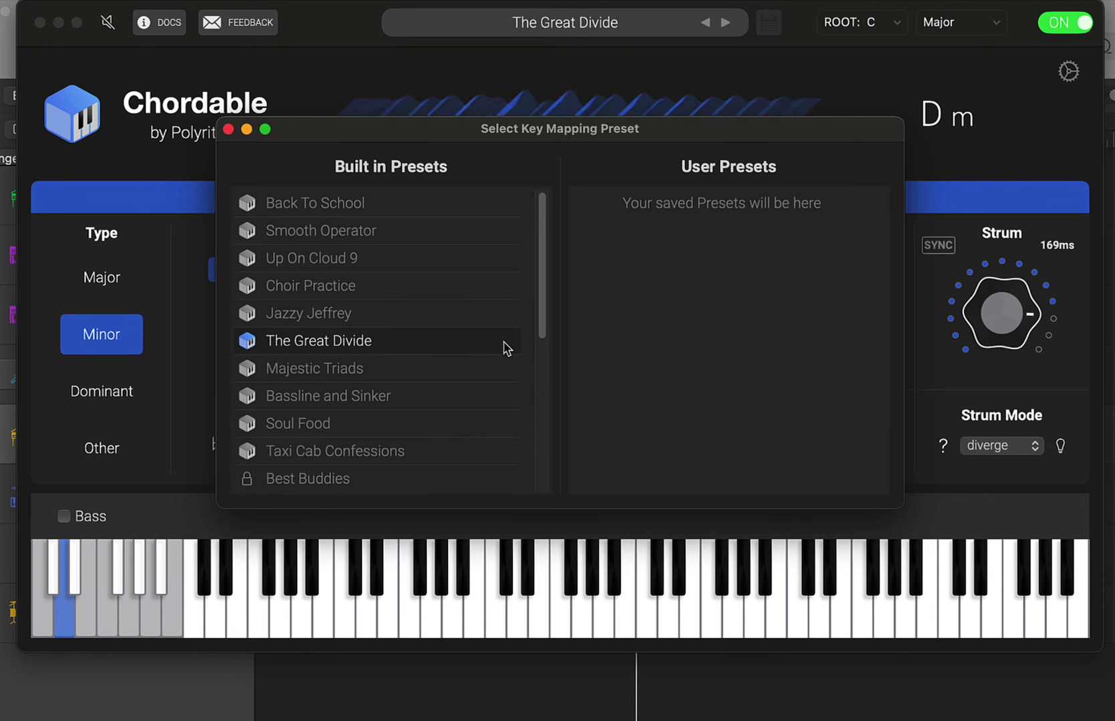
click(386, 396)
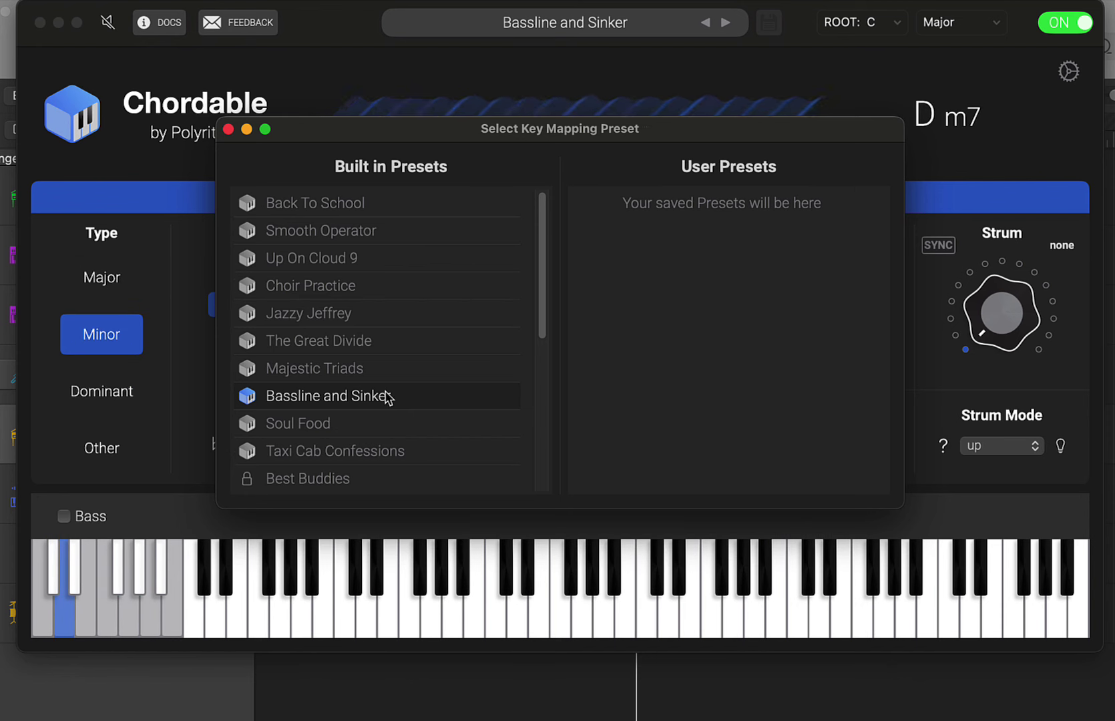
click(951, 156)
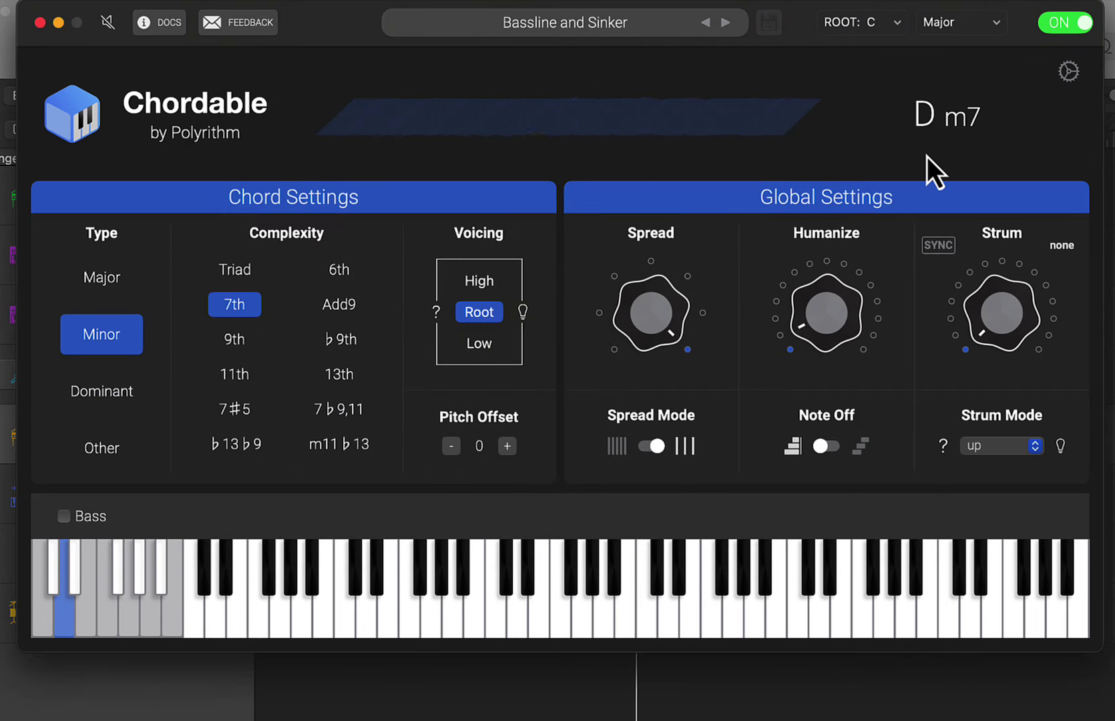